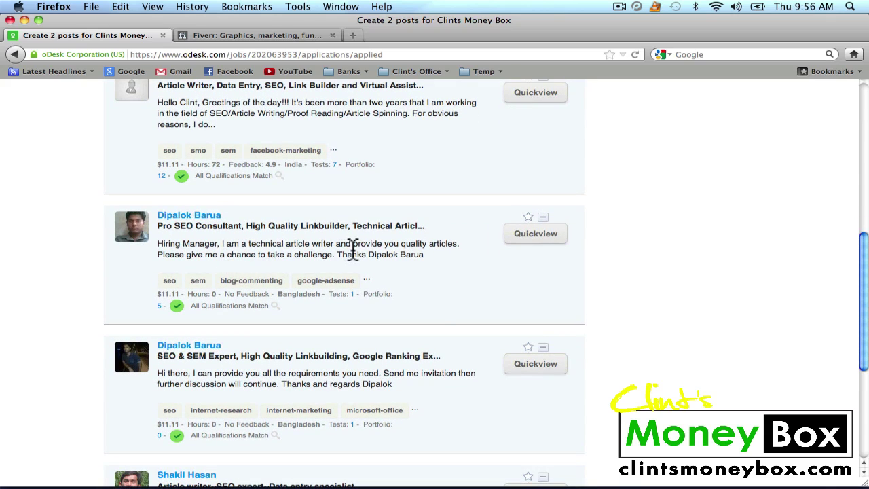
Look through the job's applicant list and preview the third, fourth and fifth applications in Quickview
scroll(432, 275, down, 3)
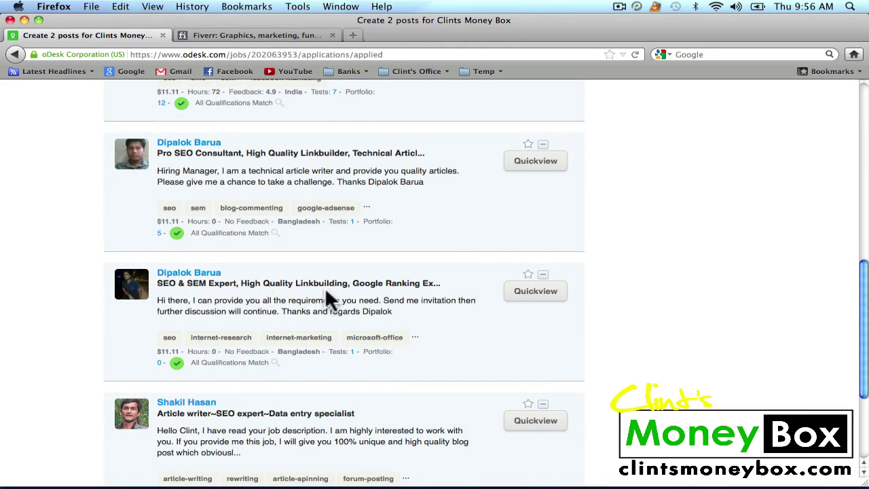
scroll(441, 314, down, 5)
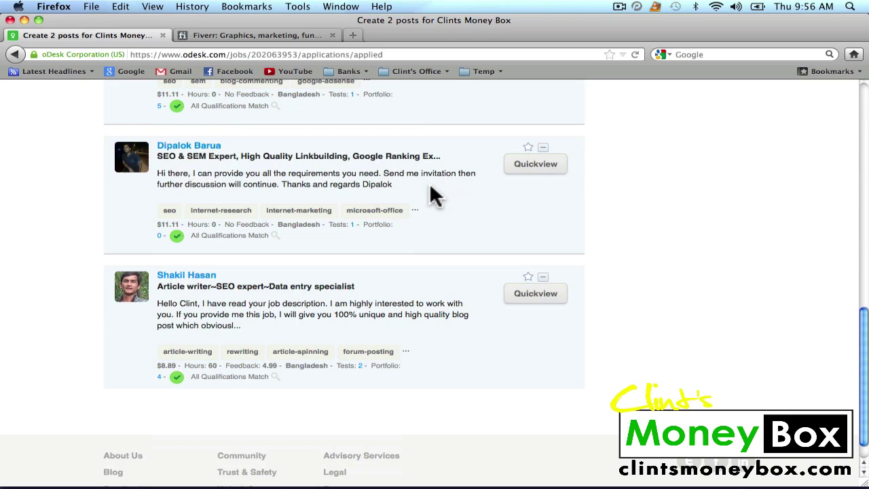
scroll(431, 191, up, 3)
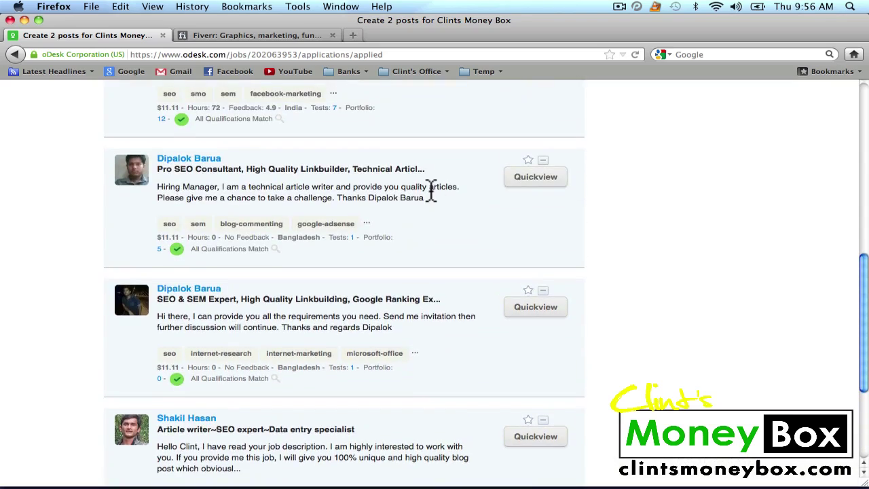
scroll(430, 190, down, 3)
scroll(431, 191, up, 10)
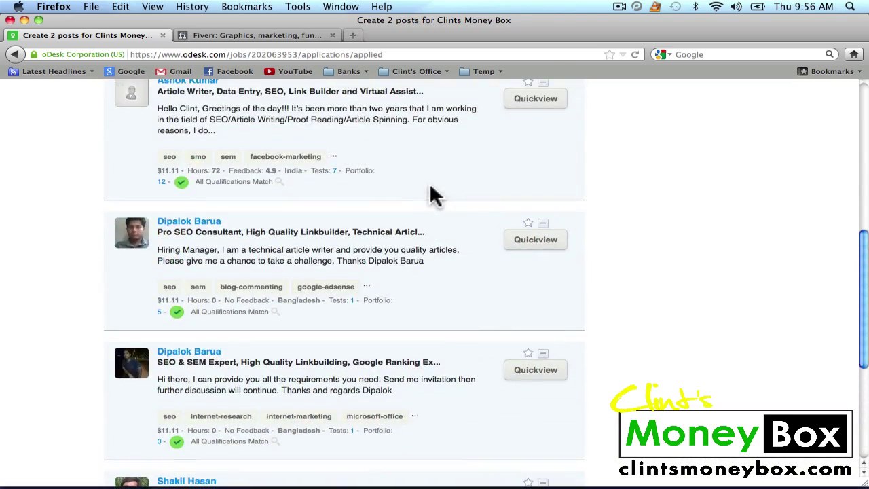
scroll(435, 195, down, 3)
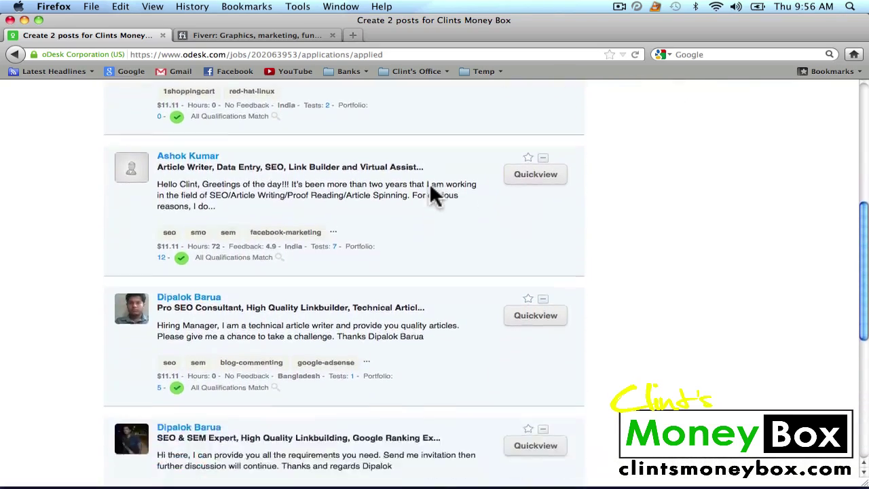
click(540, 257)
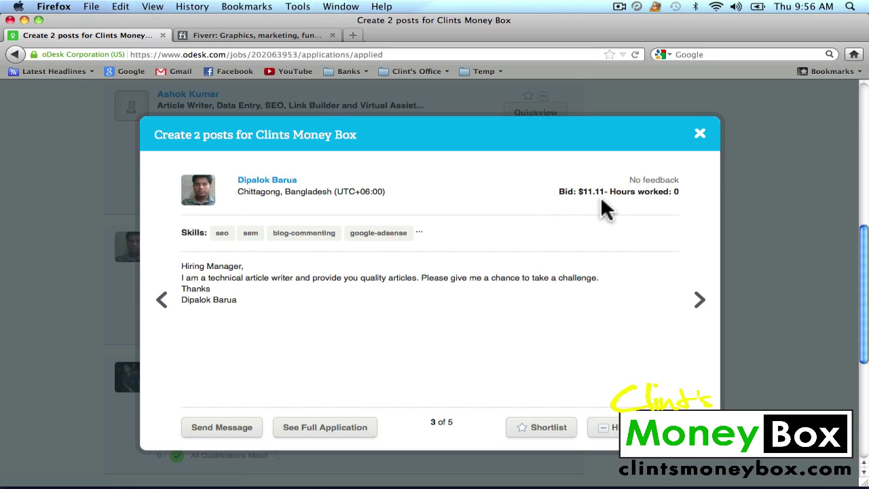
click(706, 301)
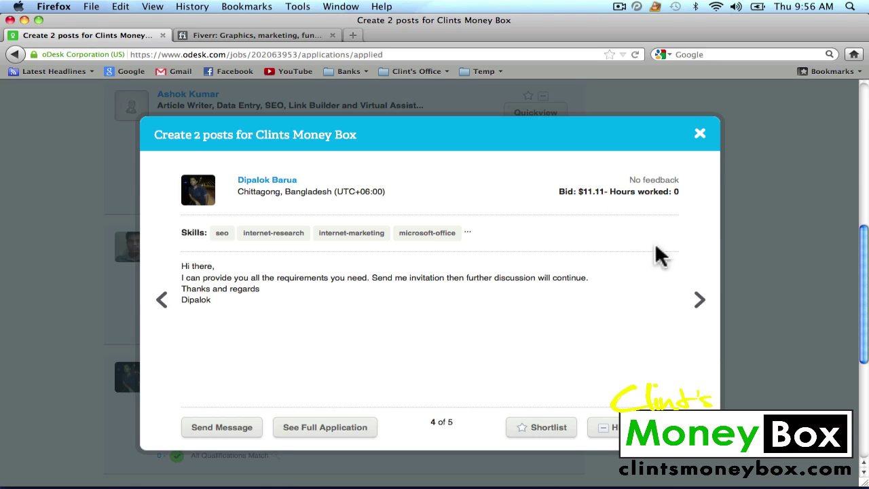
click(707, 301)
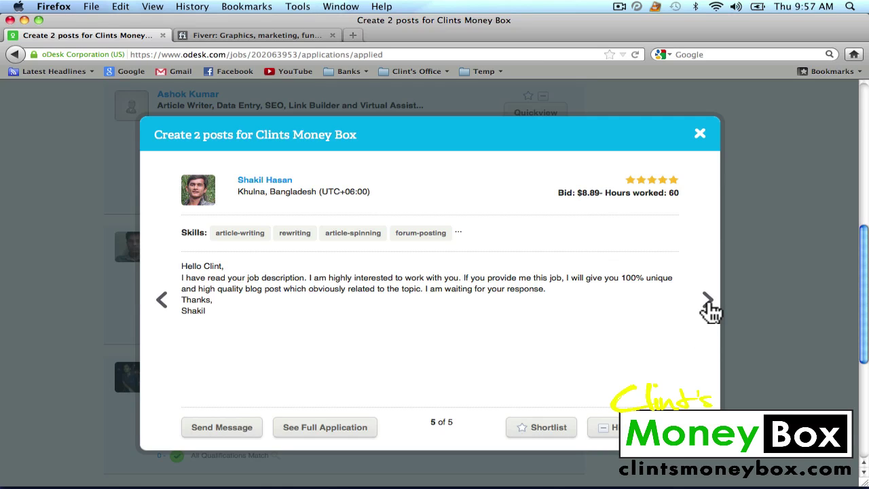
Return to the second applicant's preview and examine the cover letter, highlighting the venice-guide.html writing sample address
click(160, 300)
click(160, 302)
click(159, 302)
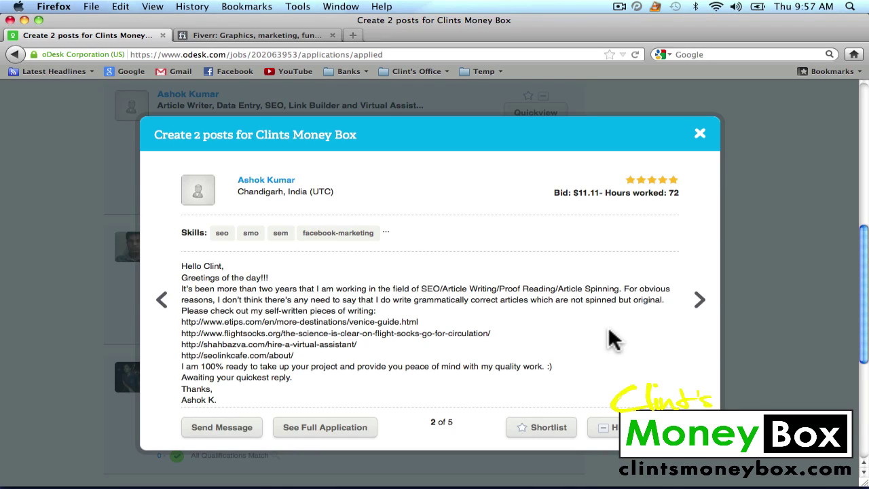
scroll(609, 339, down, 1)
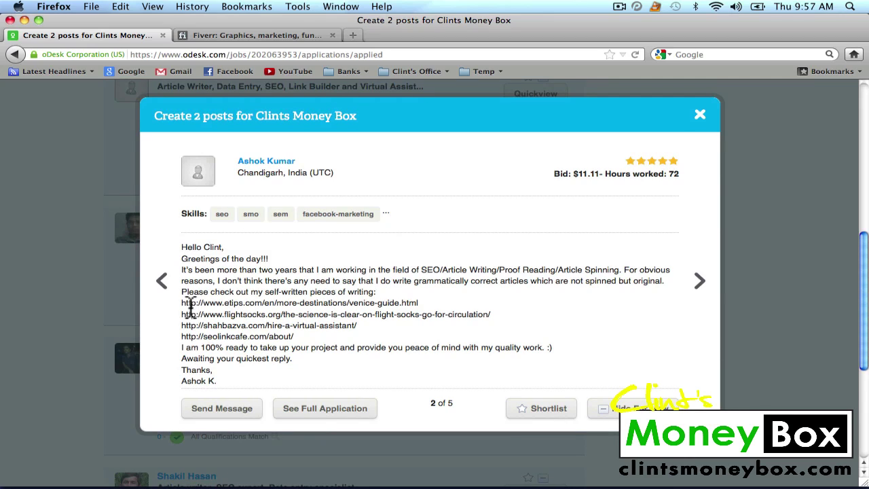
drag(182, 303, 426, 305)
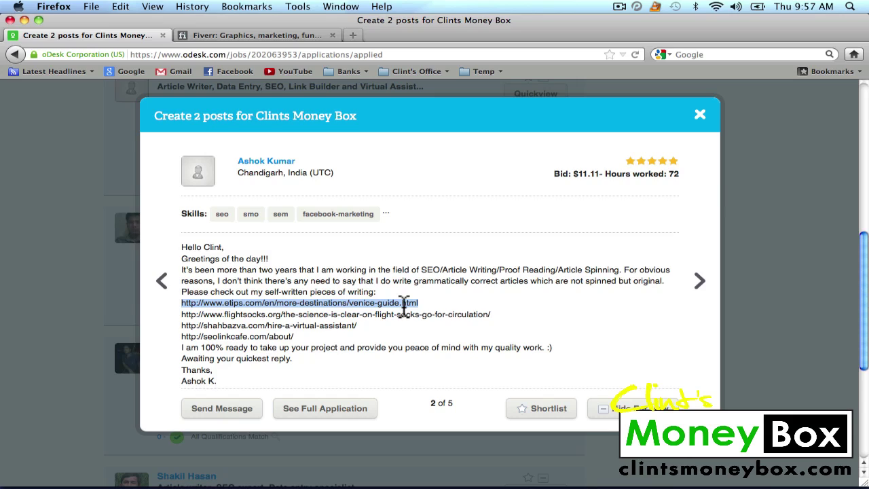
click(574, 314)
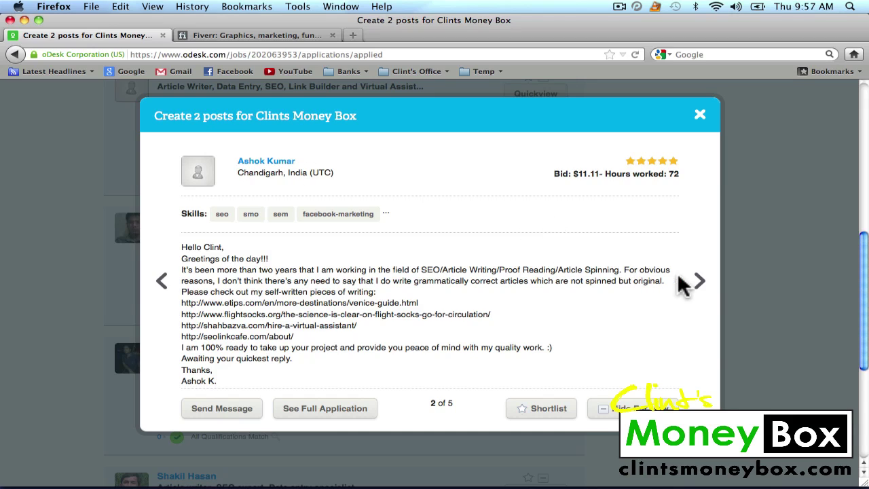
Compare the previews of the third, fourth and fifth applicants once more, ending on the fifth
click(706, 281)
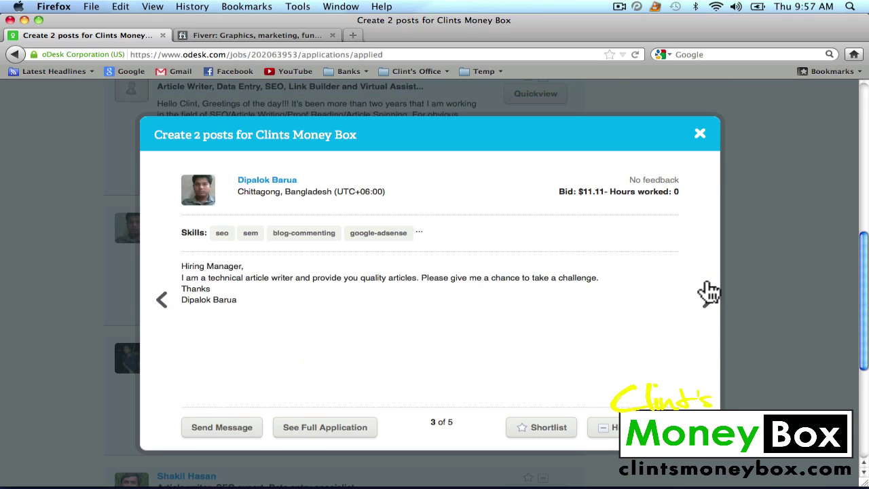
click(709, 304)
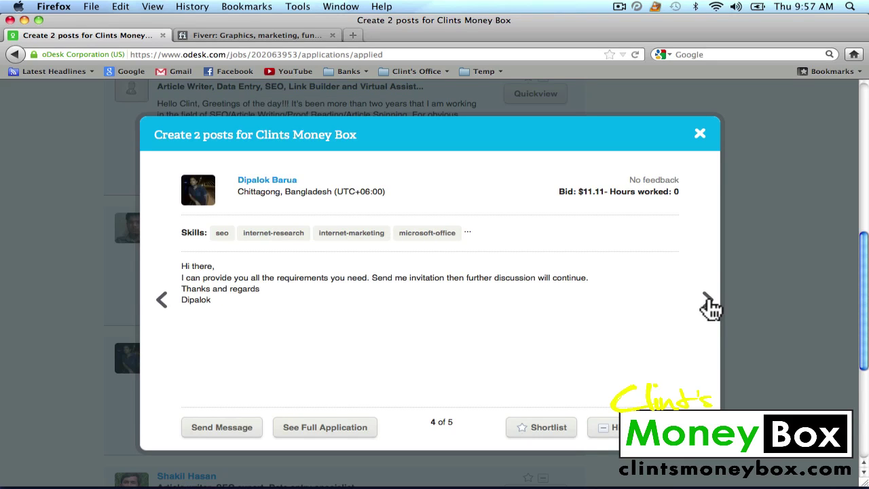
click(709, 305)
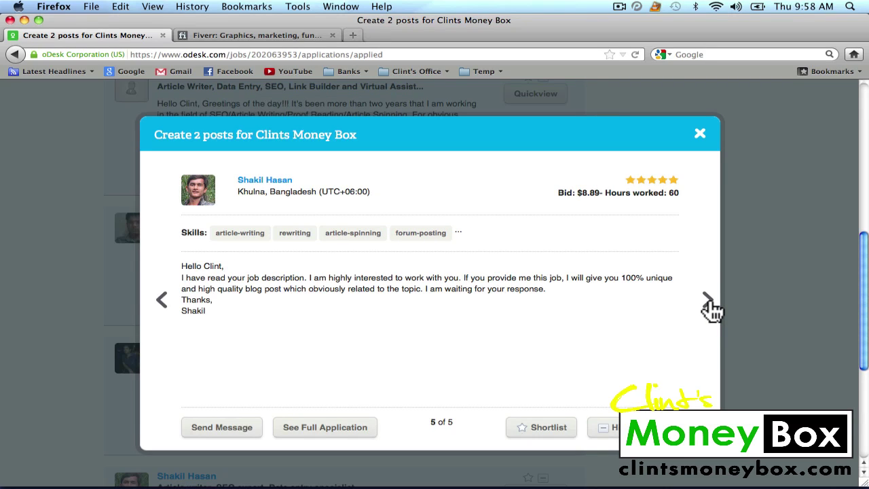
click(155, 305)
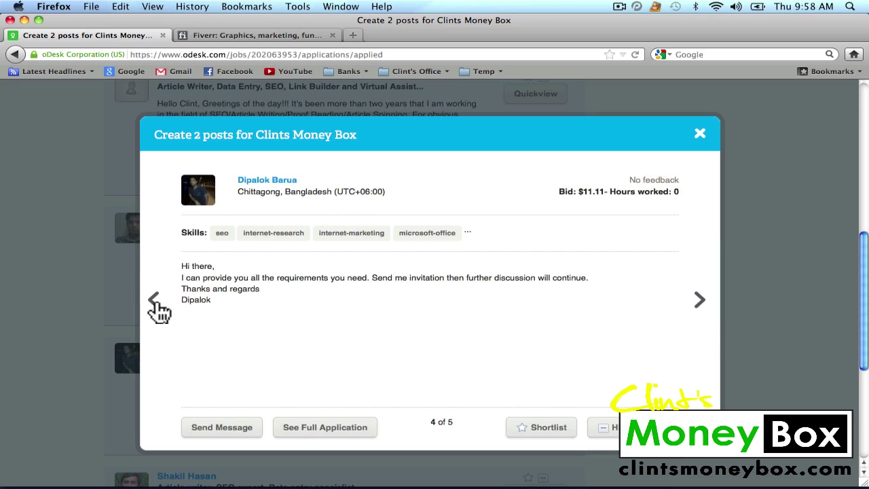
click(705, 304)
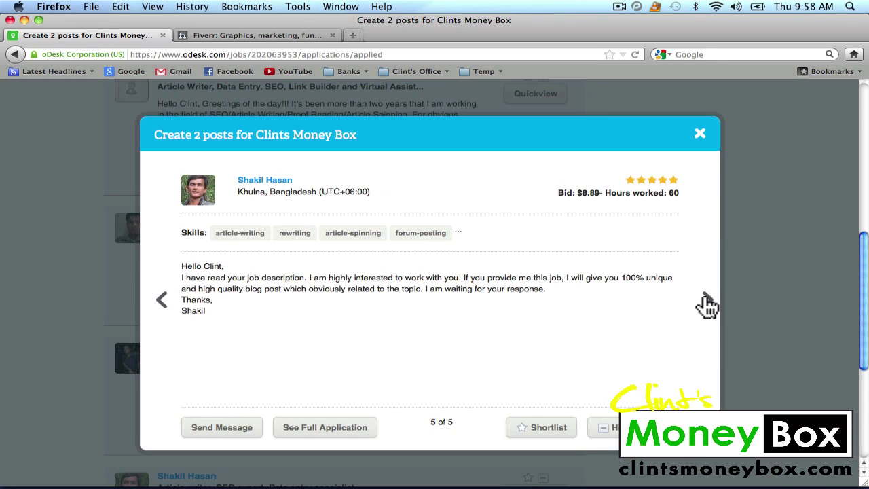
Go back to the second applicant's preview and open that applicant's application page in a new tab
click(156, 302)
click(157, 302)
click(157, 302)
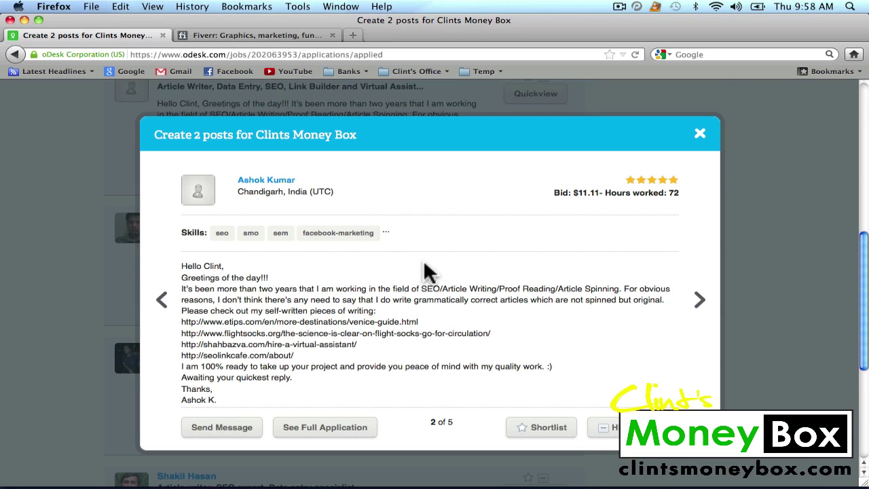
right_click(264, 184)
click(286, 192)
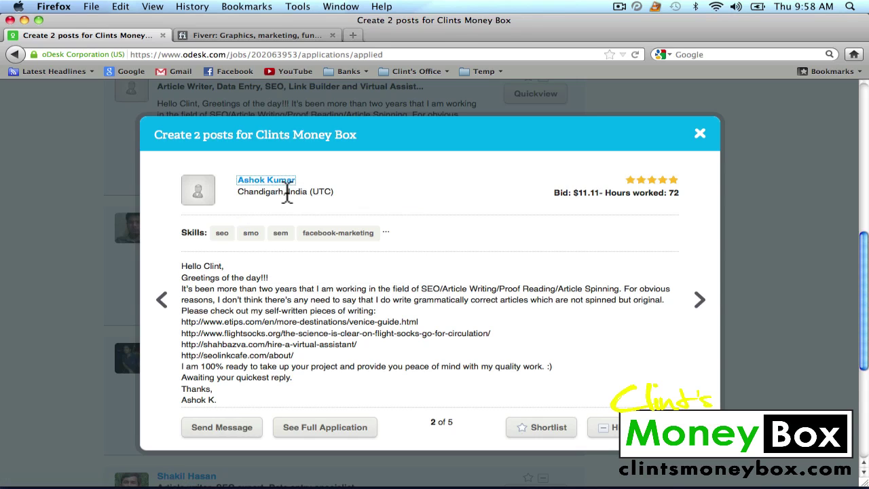
Advance to the fifth applicant's preview and open that applicant's application page in a new tab
click(703, 302)
click(702, 302)
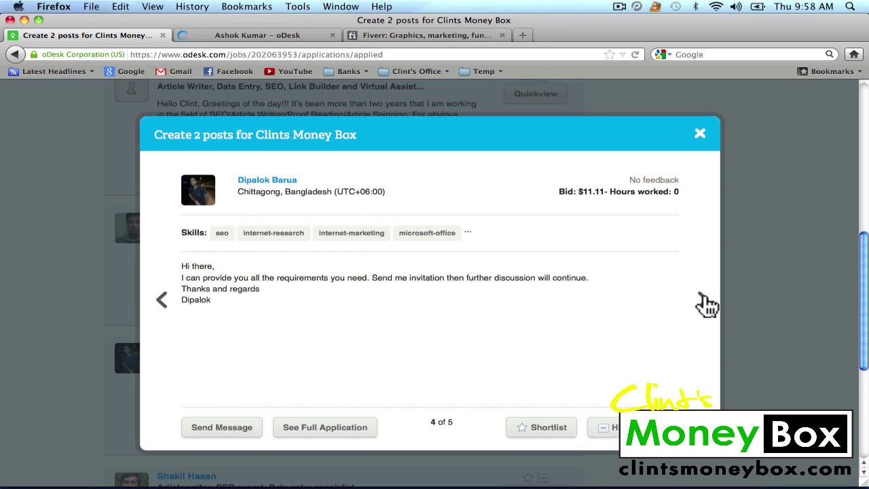
click(702, 302)
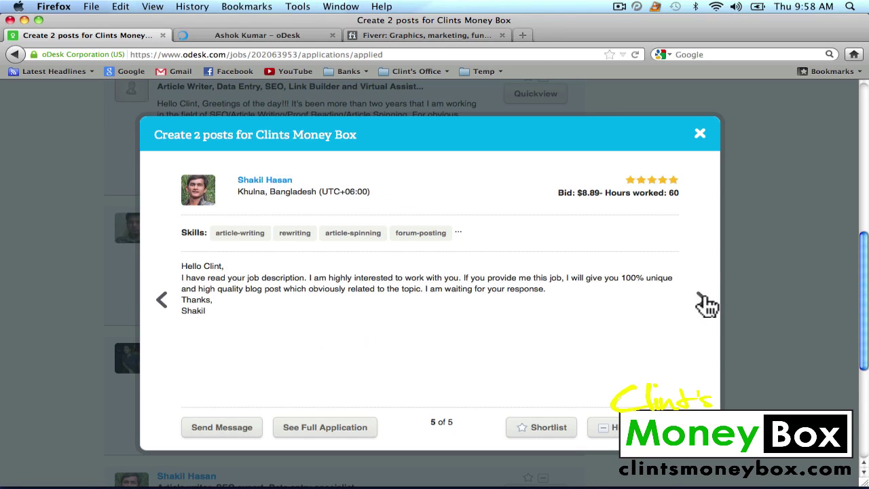
right_click(279, 183)
click(298, 190)
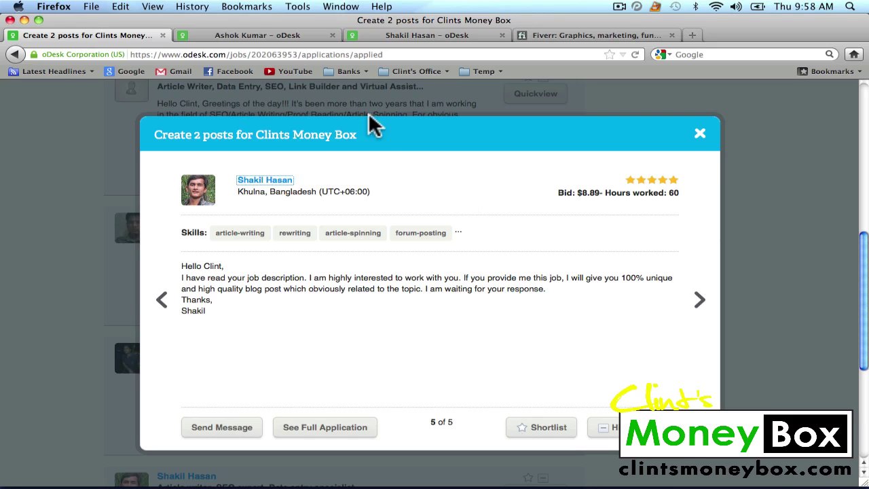
Switch to the second applicant's application page and examine the rating, proposed terms, English level and cover letter
click(257, 33)
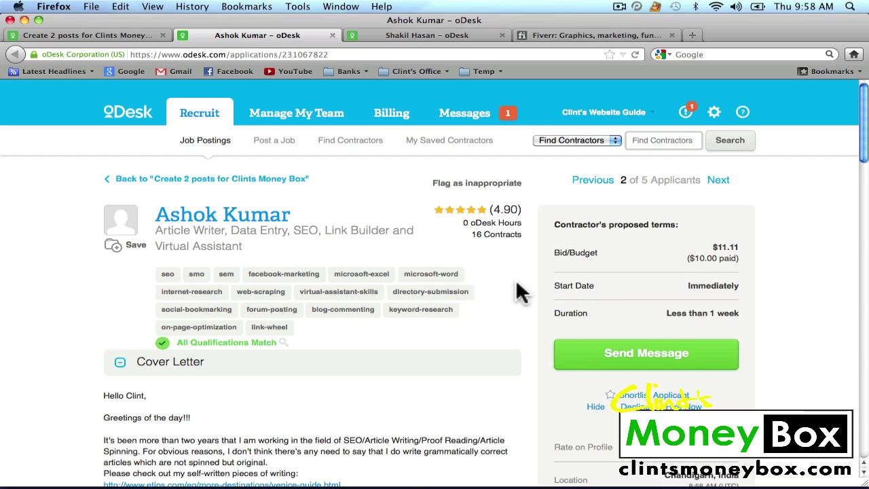
scroll(519, 292, down, 3)
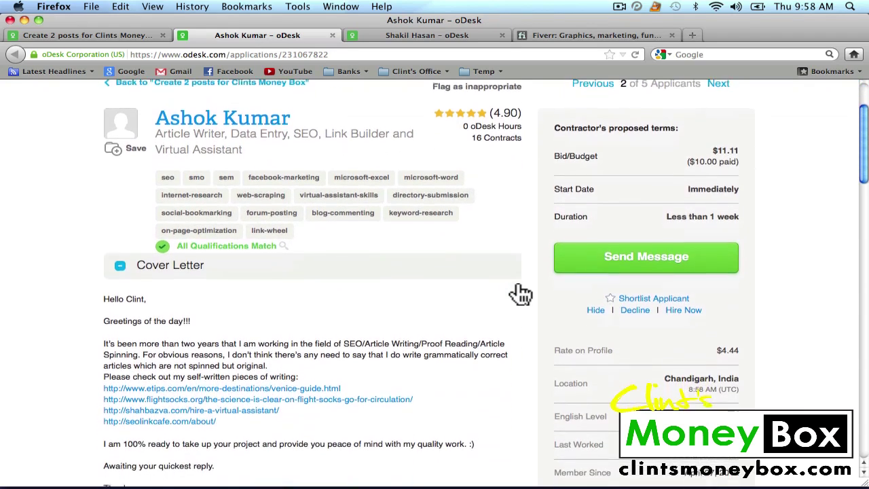
scroll(519, 292, down, 1)
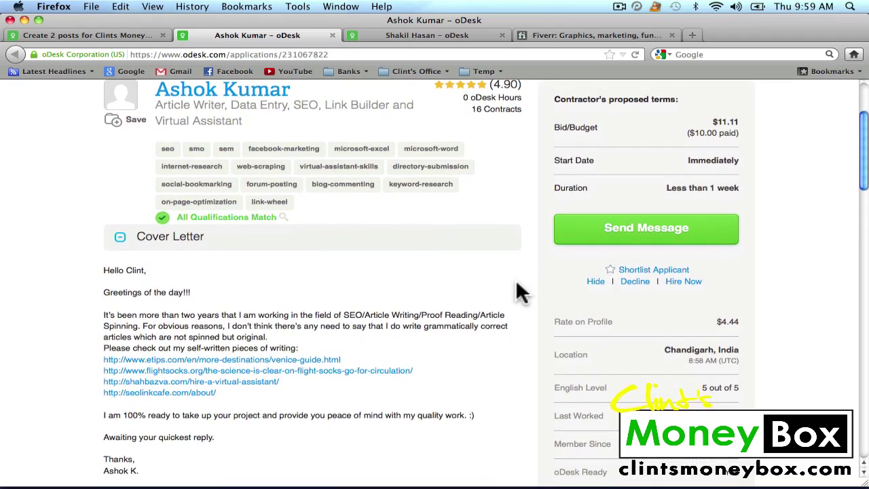
scroll(520, 292, down, 1)
scroll(519, 292, down, 2)
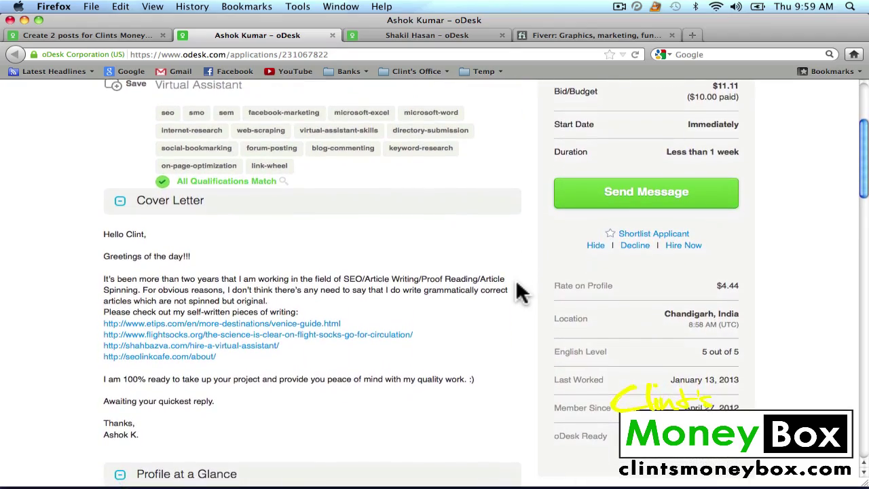
scroll(519, 292, down, 1)
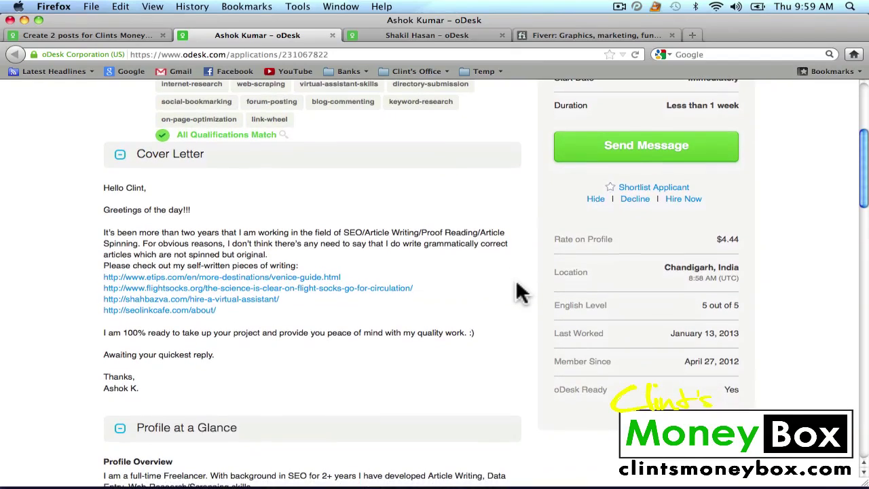
scroll(519, 291, down, 2)
scroll(520, 292, down, 1)
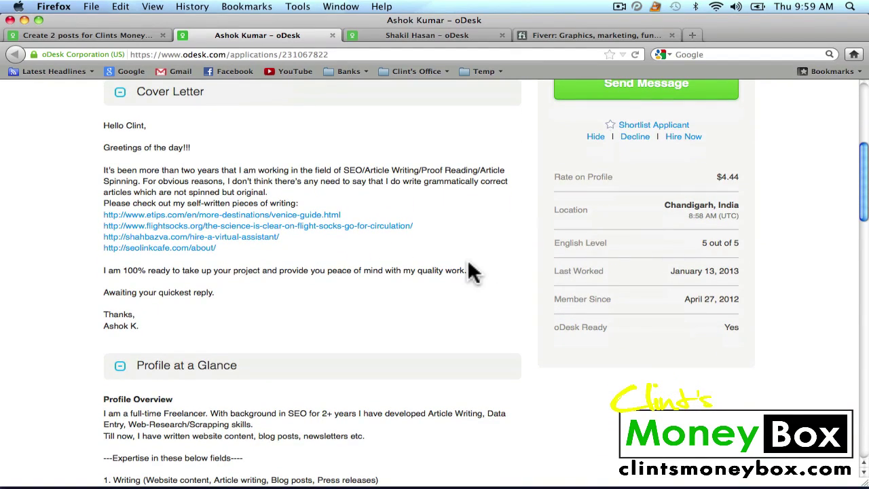
scroll(508, 259, down, 3)
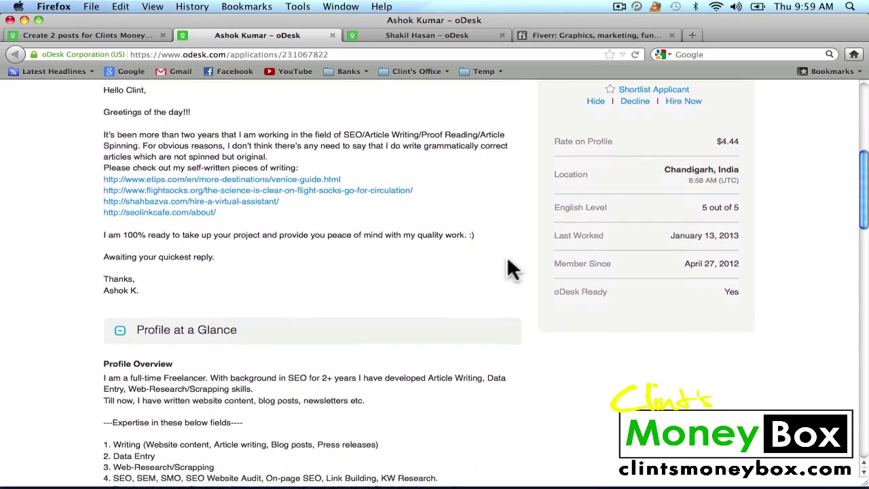
Read the second applicant's profile overview, recent work history with client feedback, and employment history
scroll(510, 269, down, 4)
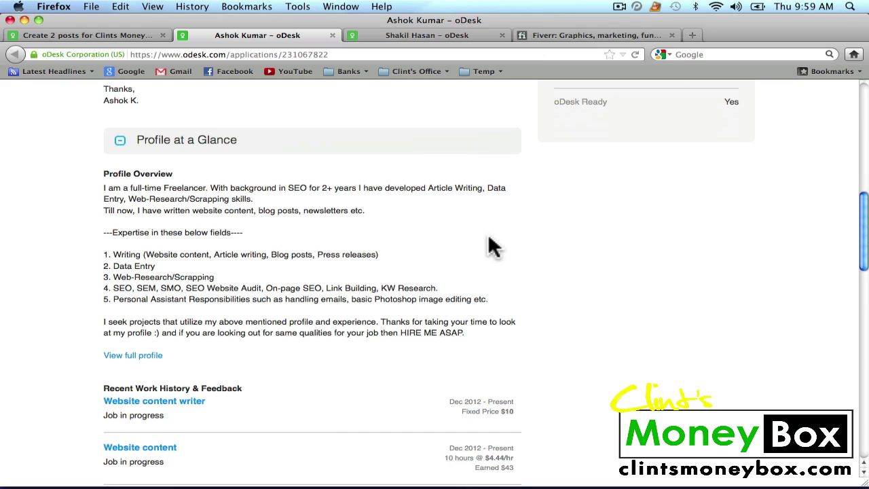
scroll(488, 237, down, 3)
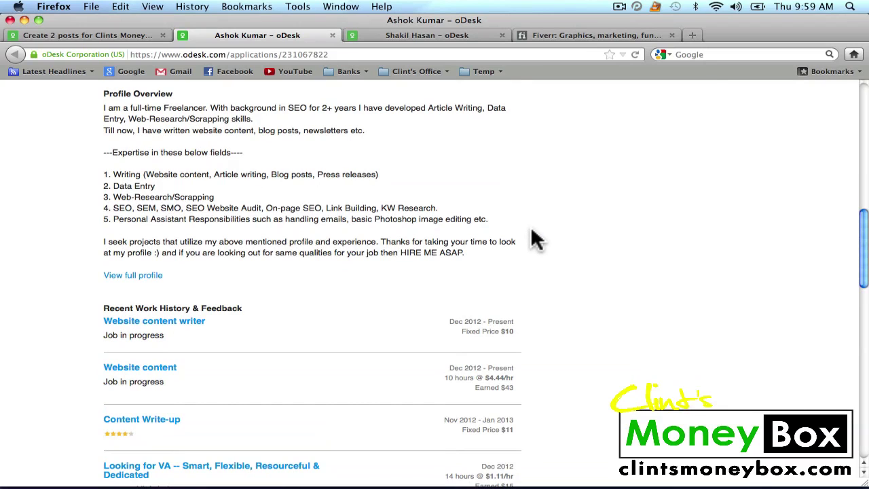
scroll(536, 239, down, 1)
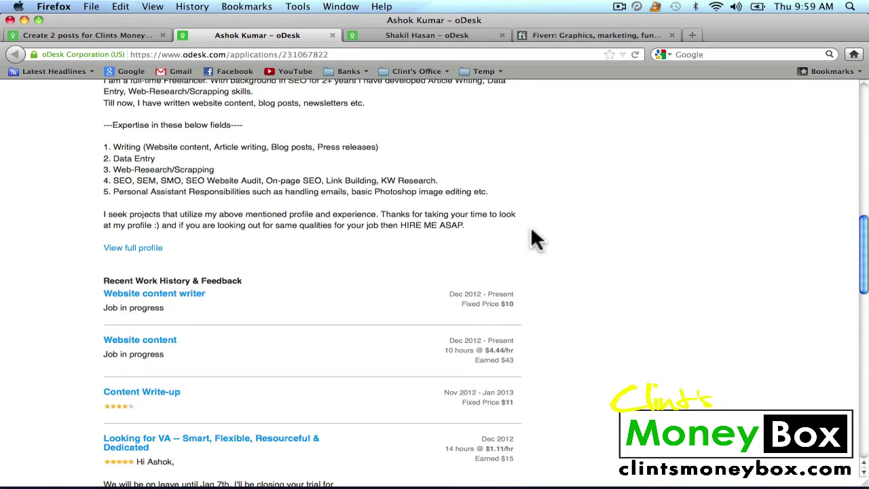
scroll(536, 239, down, 2)
scroll(557, 239, down, 3)
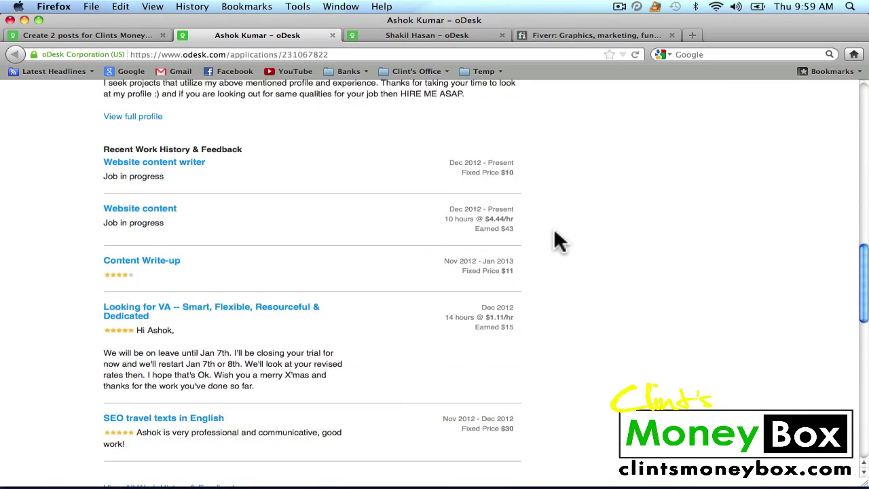
scroll(557, 241, down, 1)
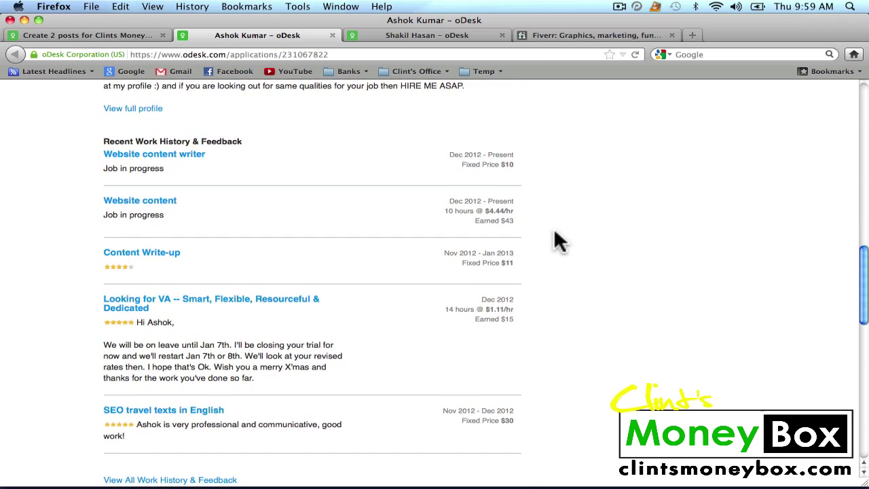
scroll(557, 239, down, 2)
scroll(555, 239, down, 3)
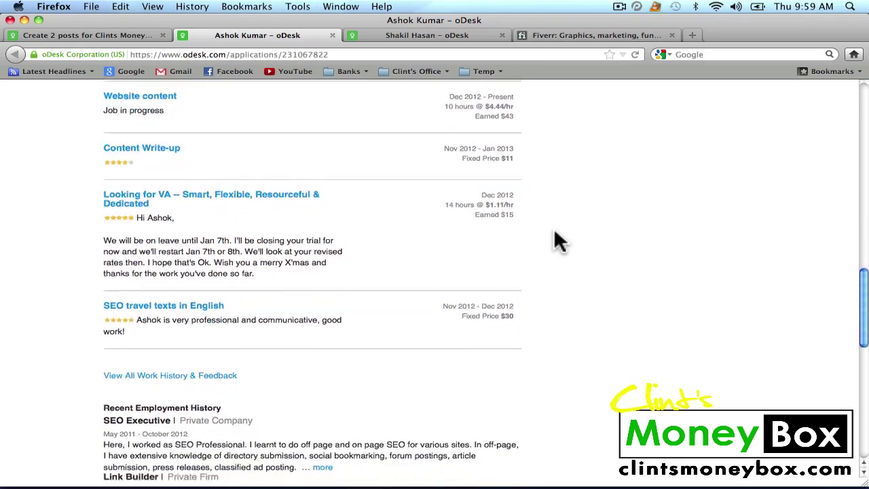
Examine the second applicant's recent work history, client feedback, employment history, oDesk test scores and portfolio items
scroll(555, 239, up, 6)
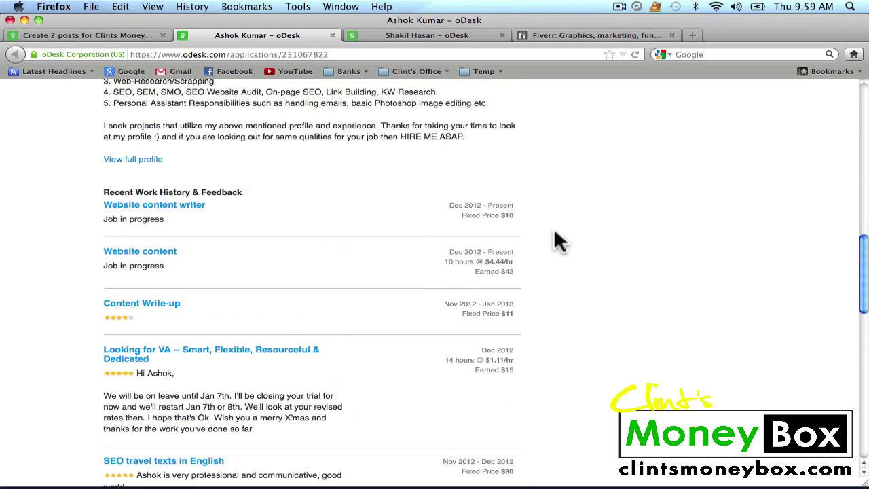
scroll(555, 239, down, 1)
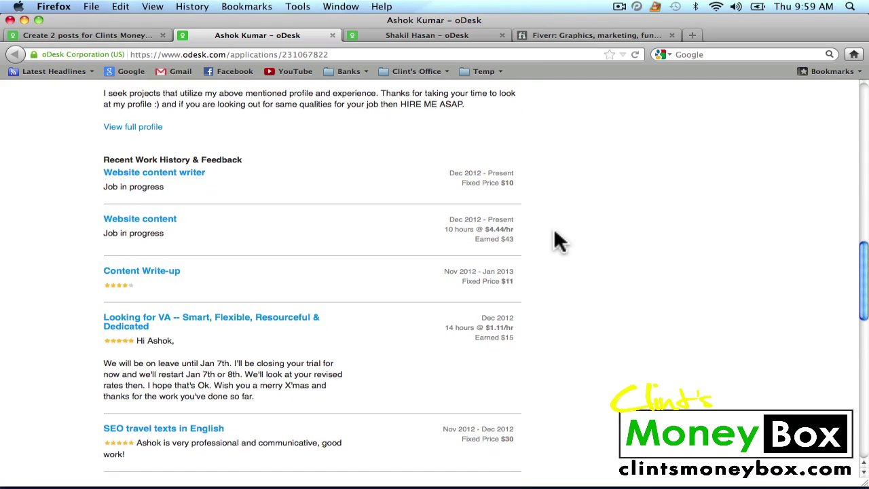
scroll(555, 239, up, 1)
scroll(555, 239, down, 3)
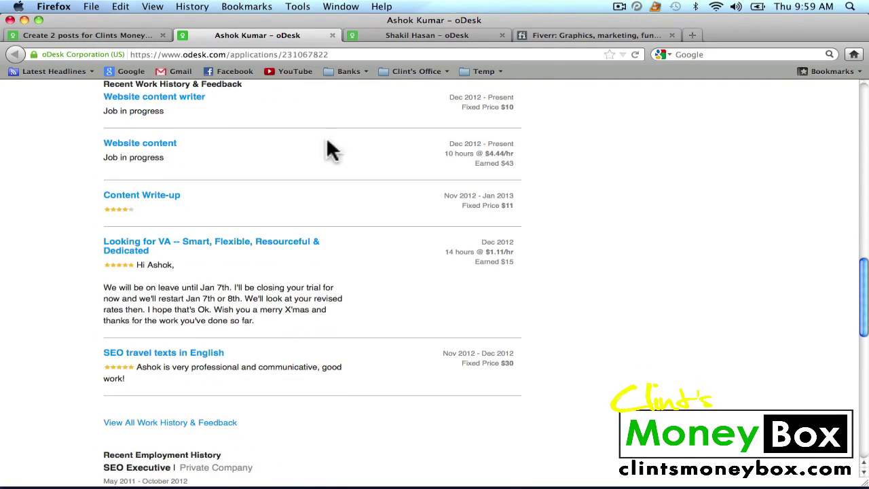
scroll(568, 169, down, 8)
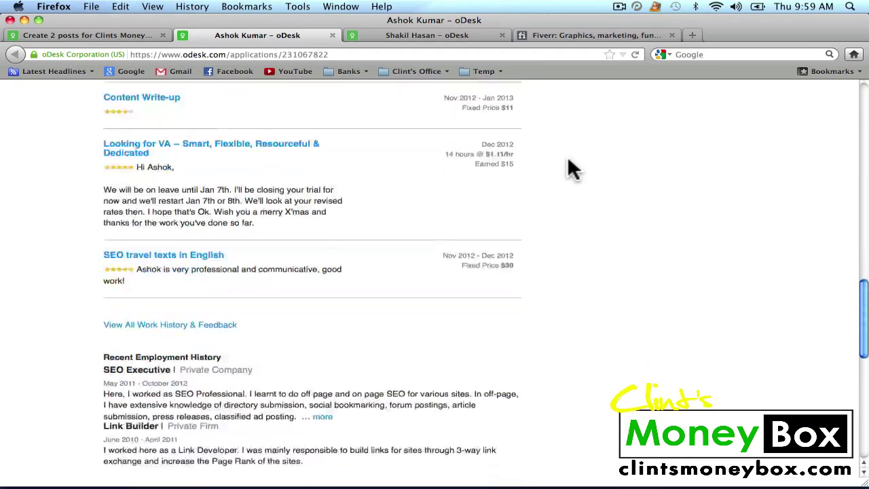
scroll(572, 169, down, 3)
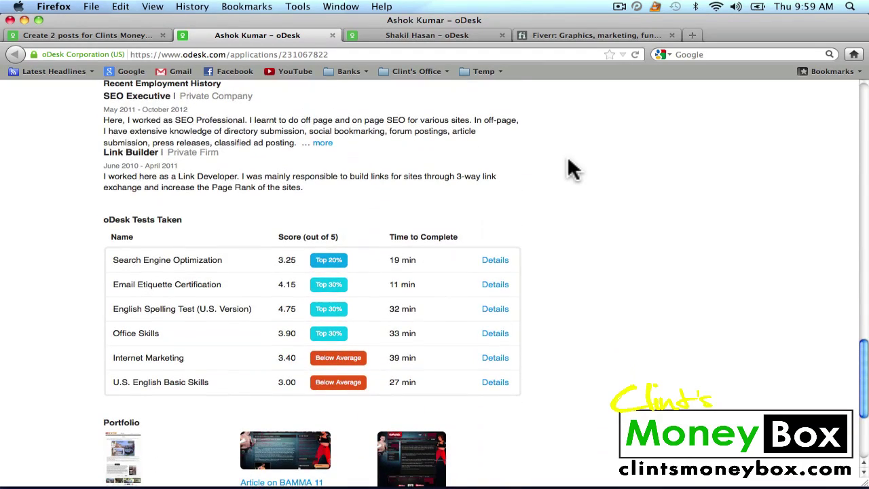
scroll(572, 169, down, 2)
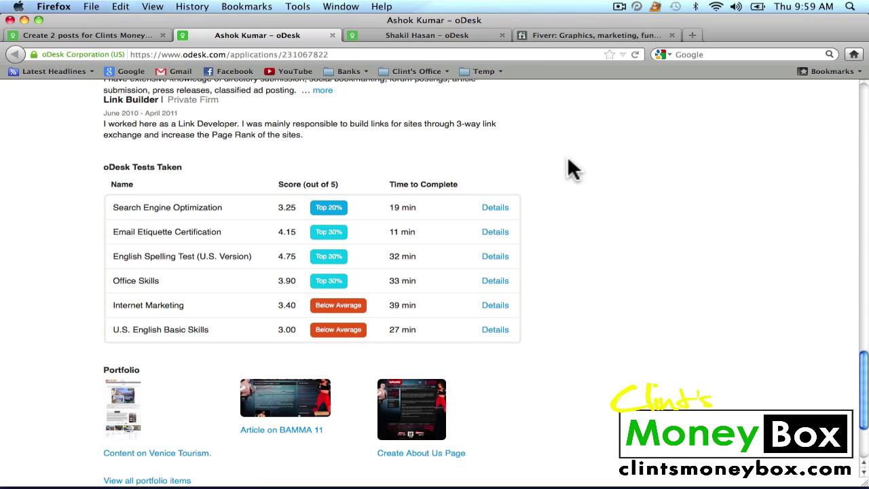
scroll(572, 169, down, 4)
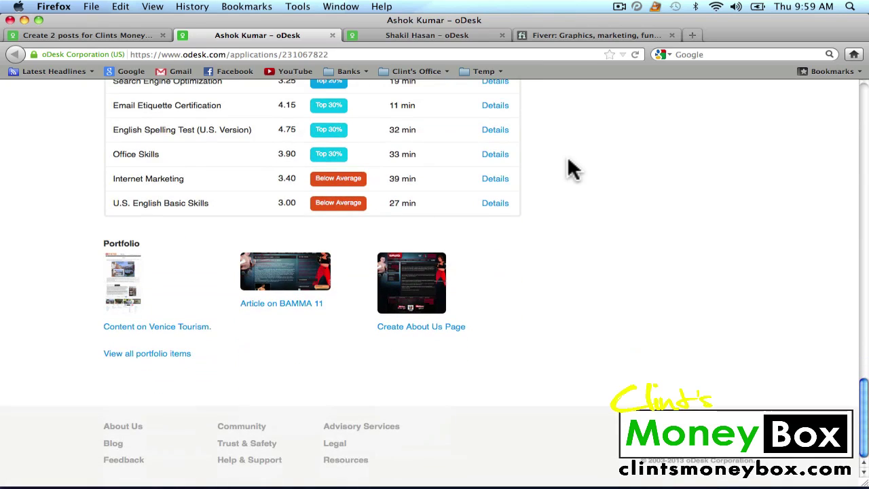
right_click(129, 272)
click(153, 279)
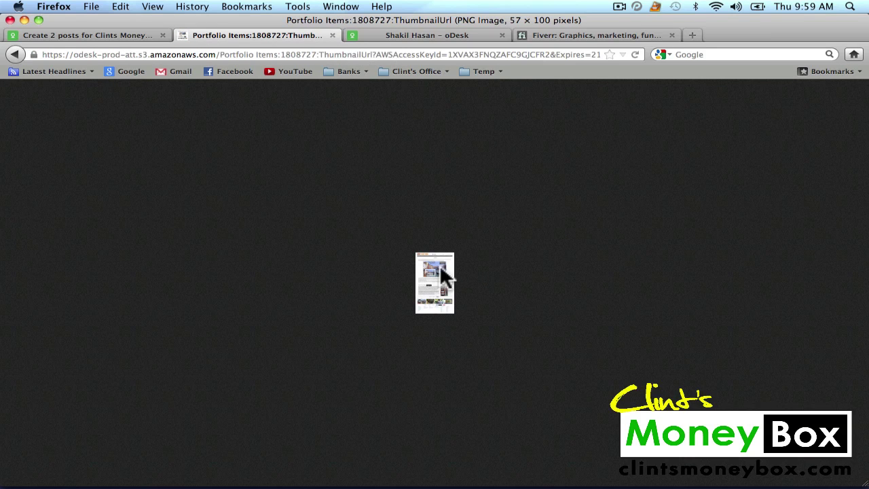
click(14, 54)
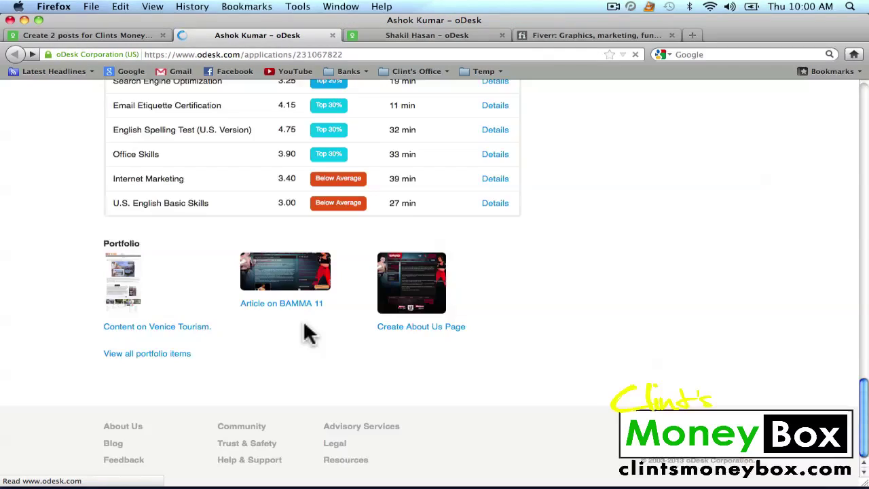
Open the "Content on Venice Tourism." portfolio item, read the sample article's text, and close it
click(117, 298)
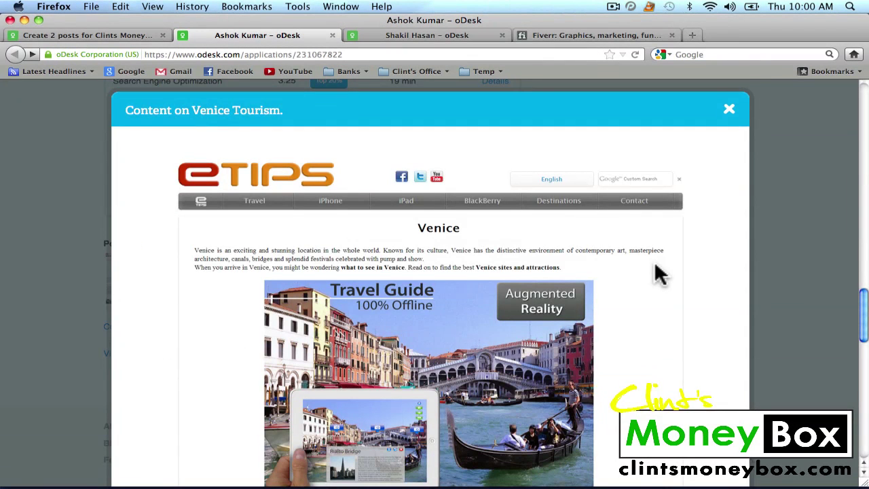
scroll(659, 273, down, 3)
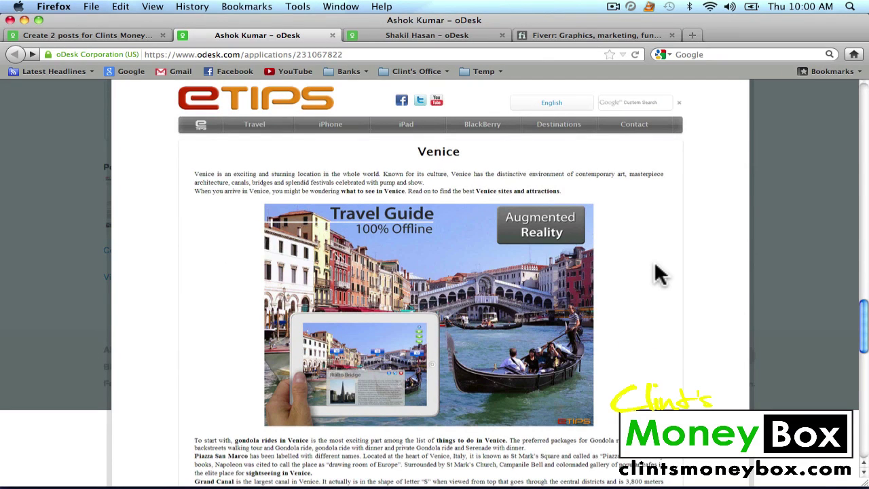
scroll(659, 273, down, 2)
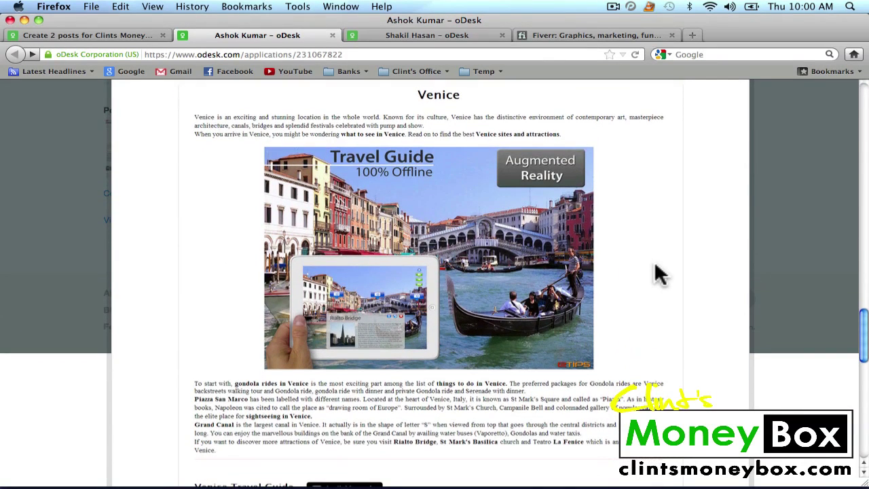
scroll(659, 274, down, 2)
scroll(656, 266, down, 3)
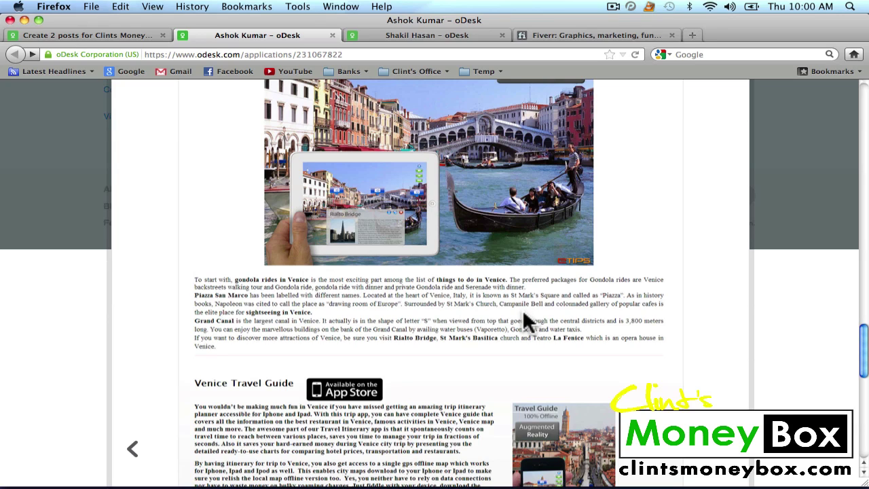
scroll(692, 293, up, 10)
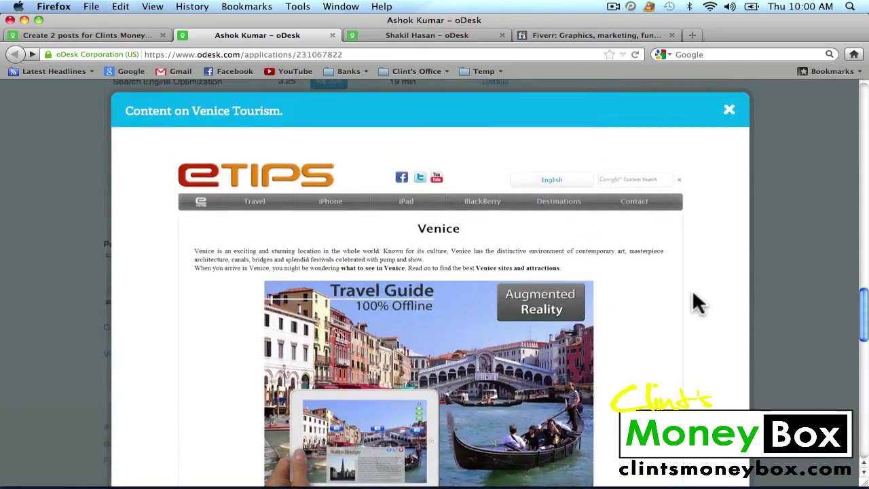
scroll(694, 299, up, 5)
click(727, 343)
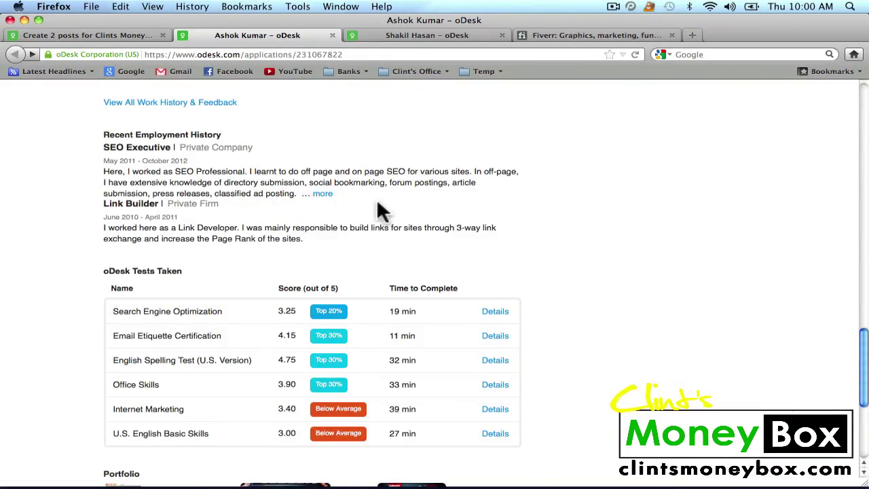
Switch to the fifth applicant's application page and examine the rating, proposed terms, cover letter, profile overview and English level
scroll(285, 158, up, 15)
scroll(285, 159, up, 5)
click(438, 37)
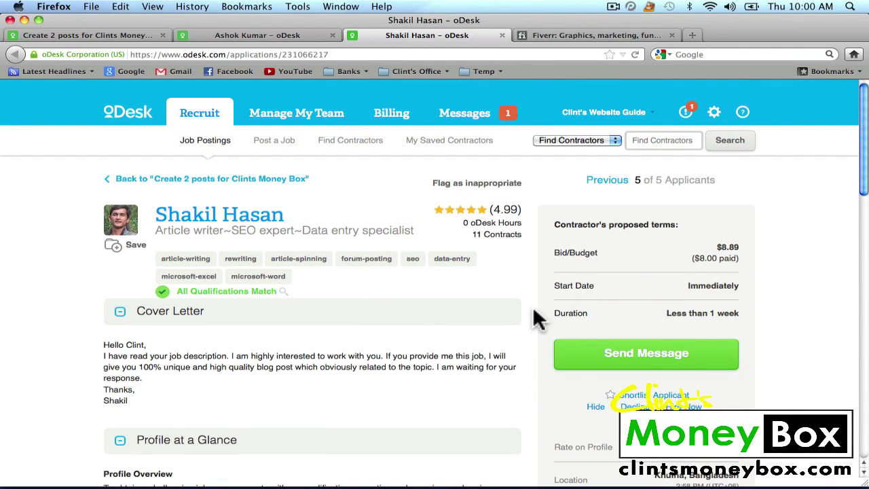
scroll(536, 319, down, 2)
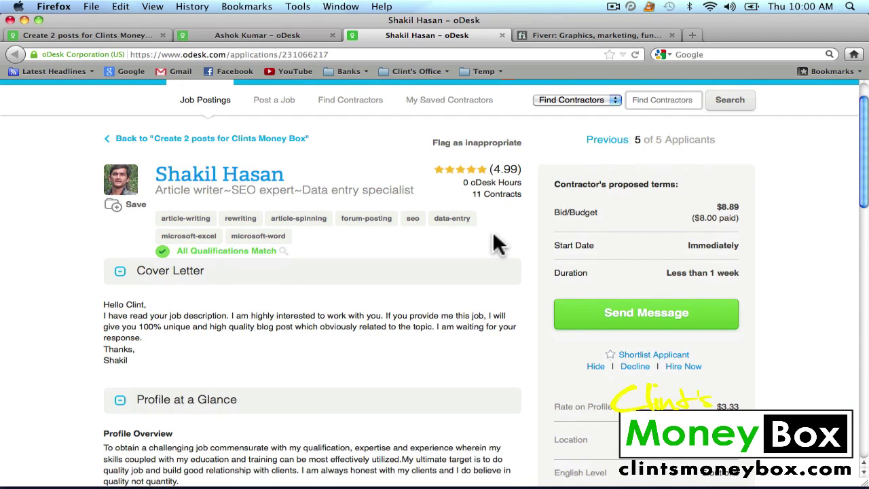
scroll(495, 243, down, 6)
scroll(494, 242, down, 1)
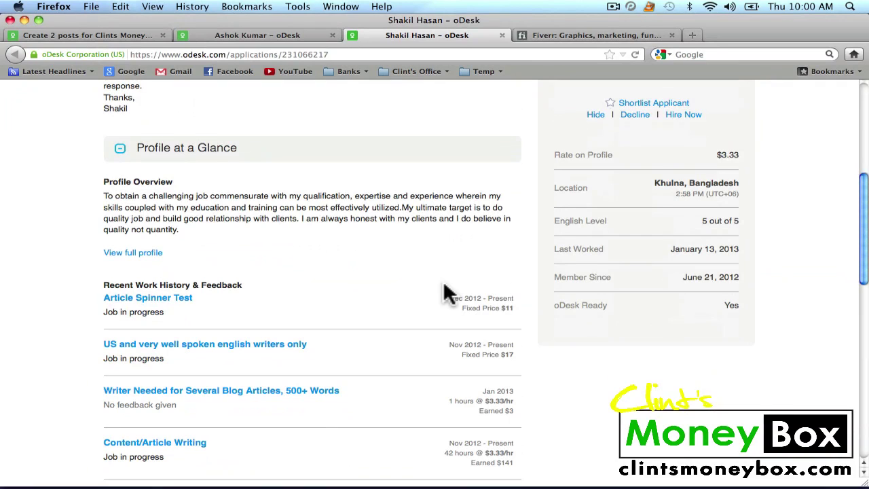
scroll(446, 293, down, 1)
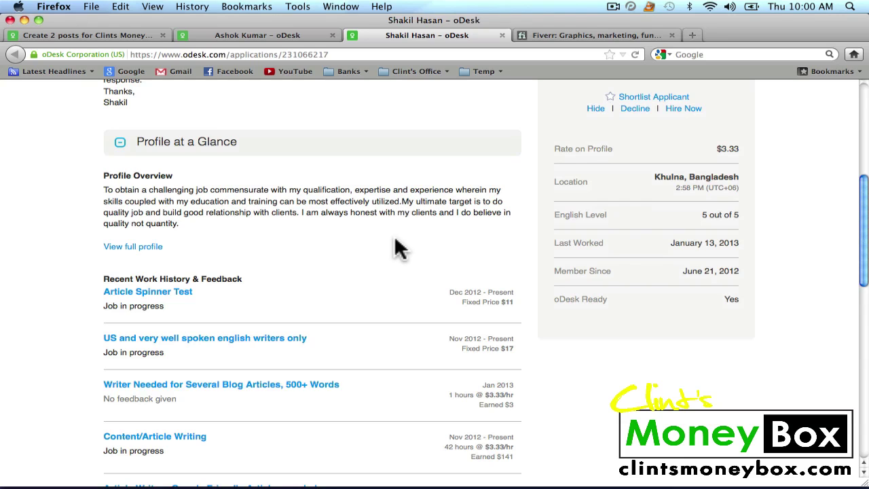
scroll(397, 247, down, 1)
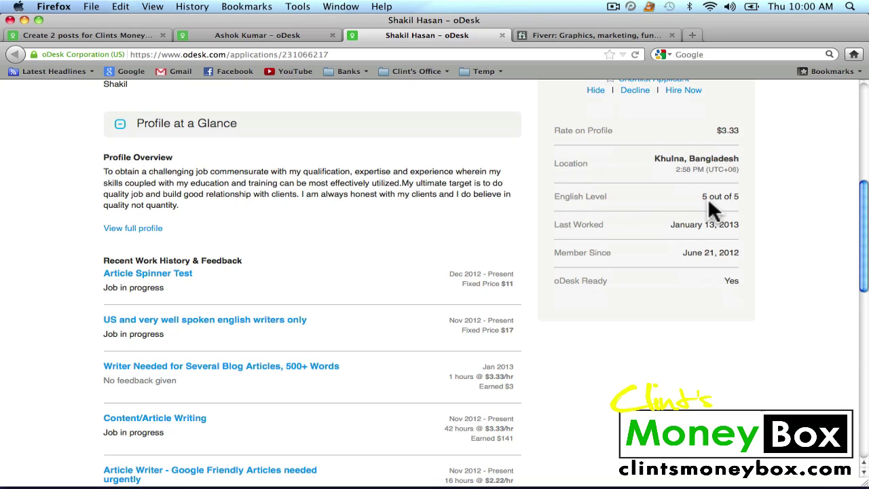
Read the fifth applicant's recent work history and feedback, and return to the application's header
scroll(424, 252, down, 5)
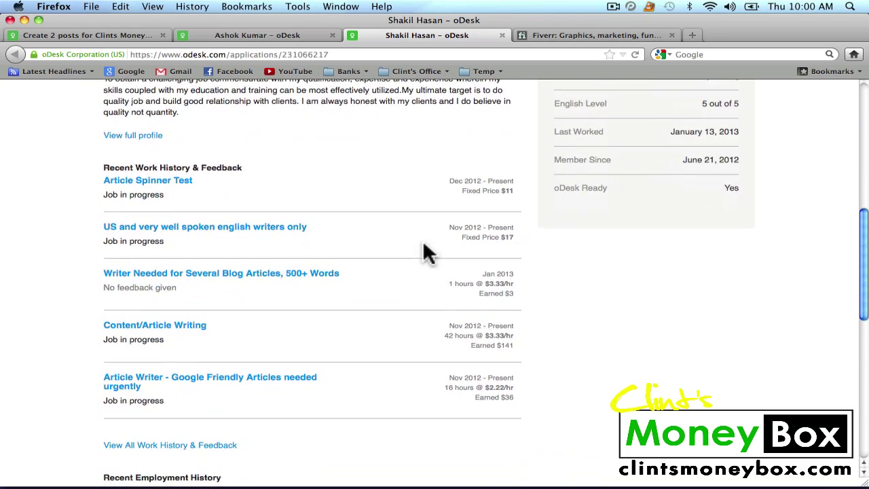
scroll(424, 253, down, 2)
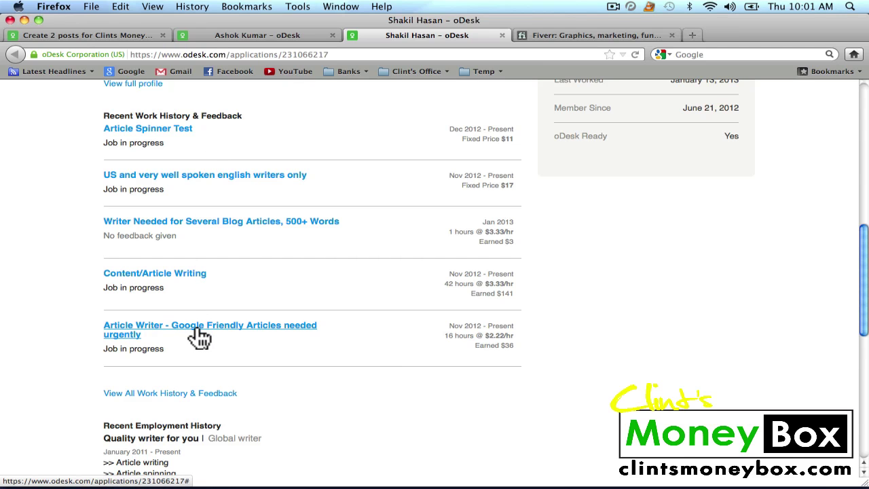
scroll(374, 359, up, 4)
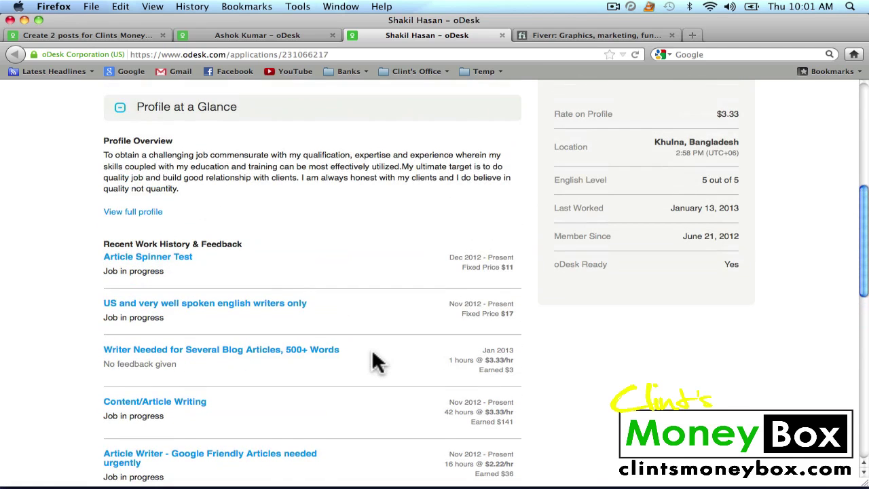
scroll(374, 359, up, 1)
scroll(372, 353, up, 10)
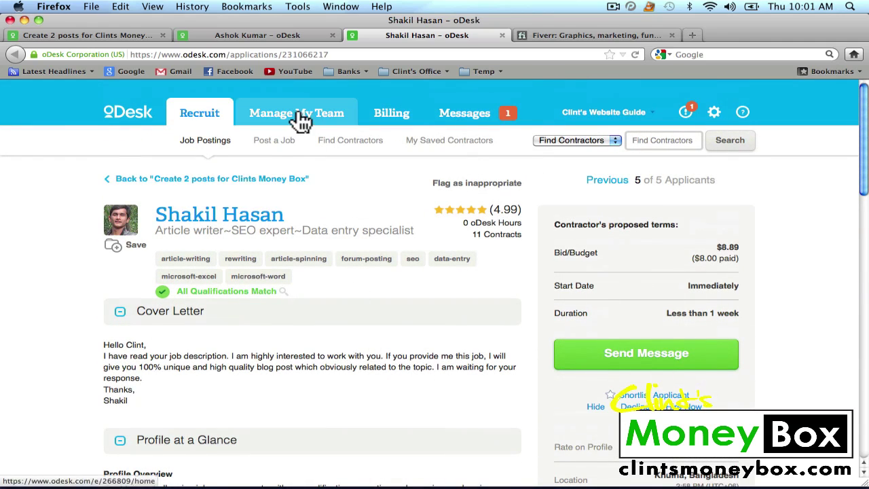
Return to the second applicant's application, choose to hire at the specified terms, and verify the account with the account password
click(274, 35)
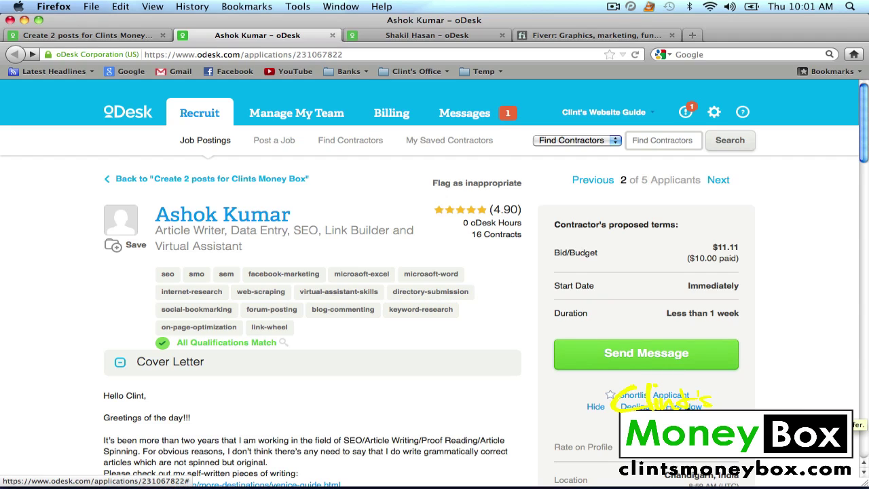
click(678, 417)
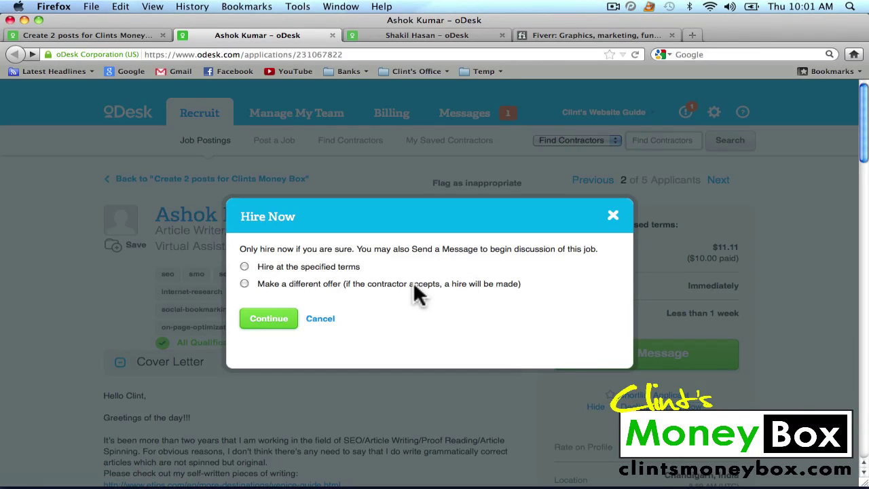
click(244, 266)
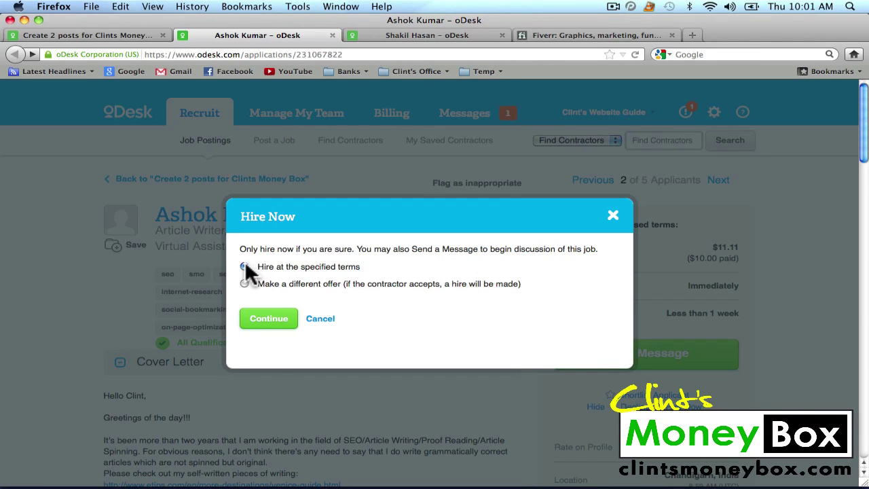
click(280, 322)
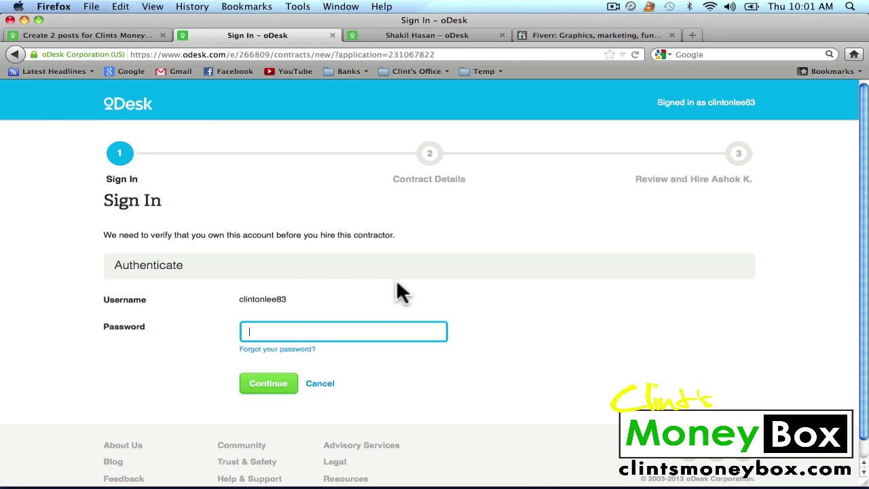
text(••••)
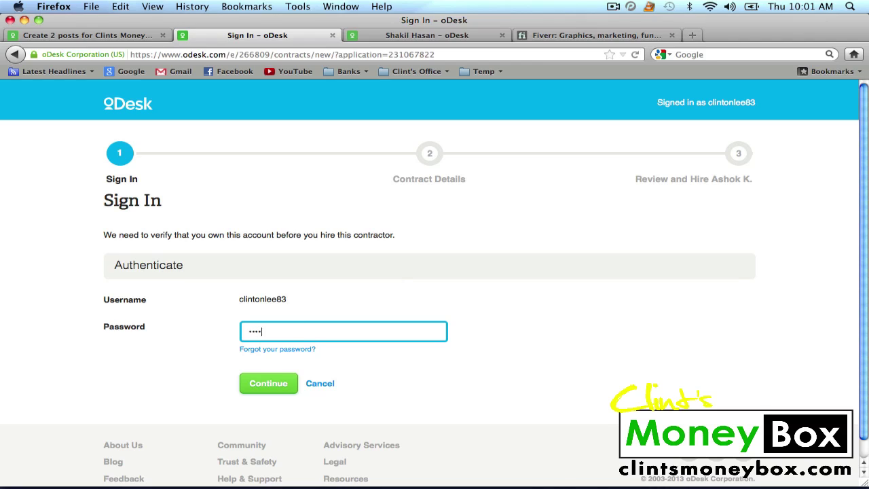
click(268, 383)
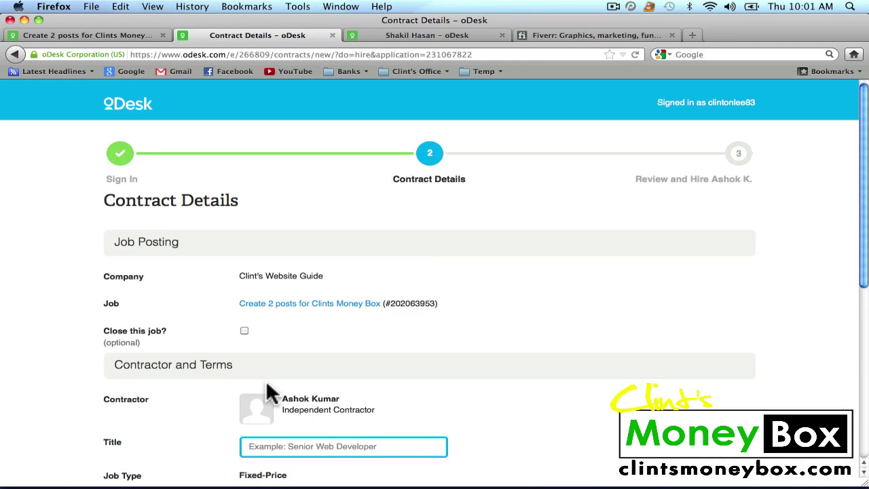
Set the contract title to "Content Generator" and continue to the contract review to check the offer terms
scroll(537, 285, down, 5)
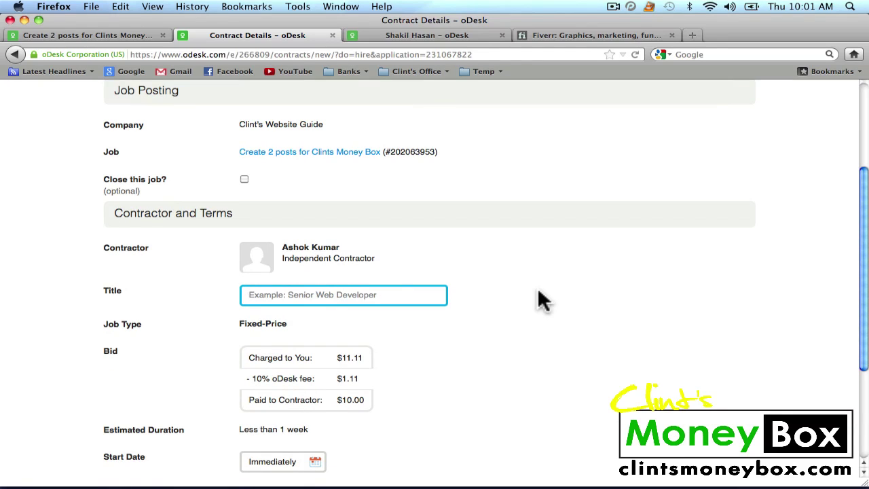
text(Content Generator)
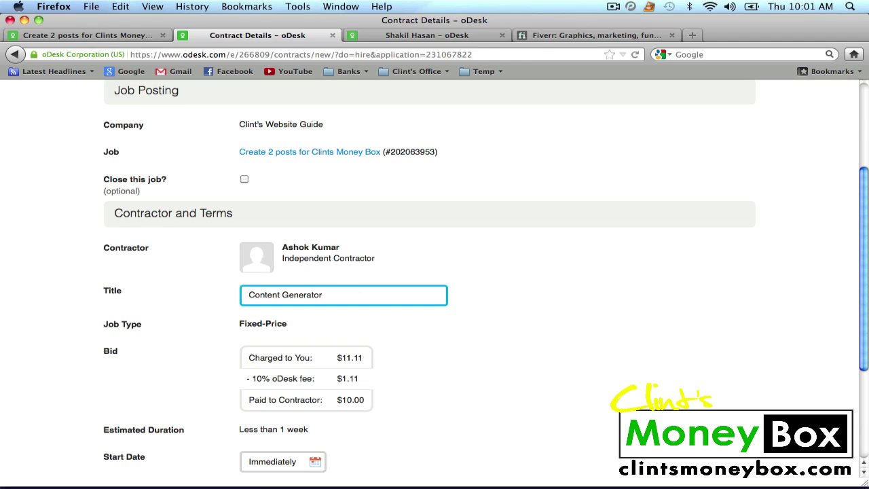
scroll(526, 330, down, 4)
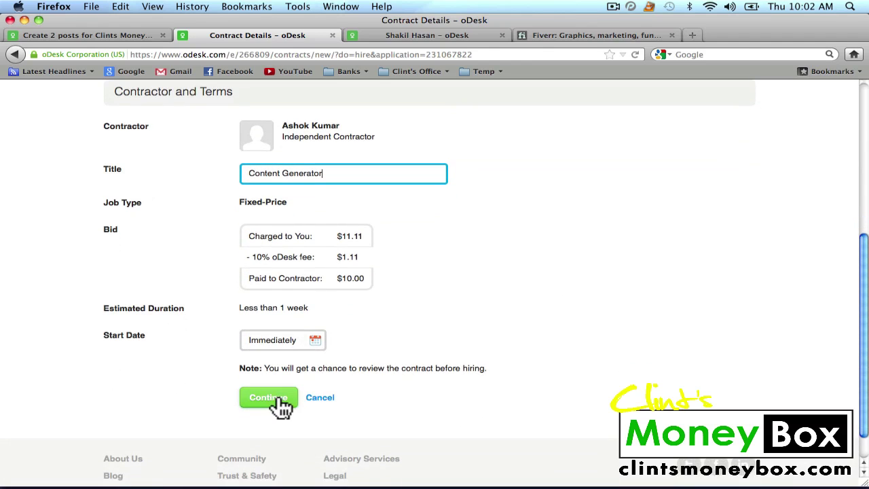
click(276, 399)
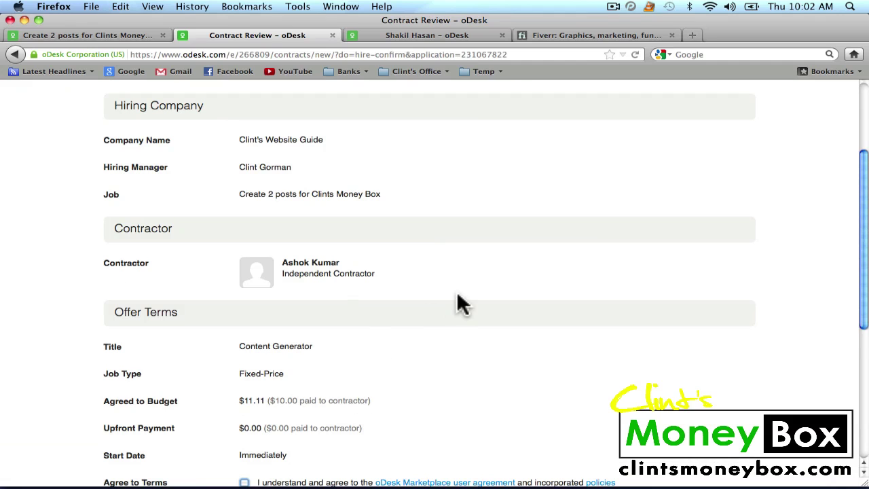
scroll(457, 296, down, 5)
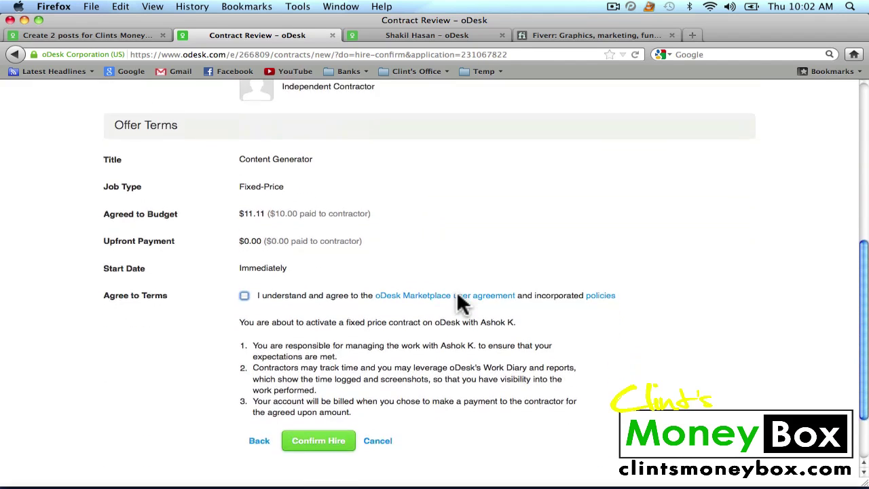
Agree to the oDesk user agreement and policies, confirm the second applicant's hire, and dismiss the contract notice
click(245, 289)
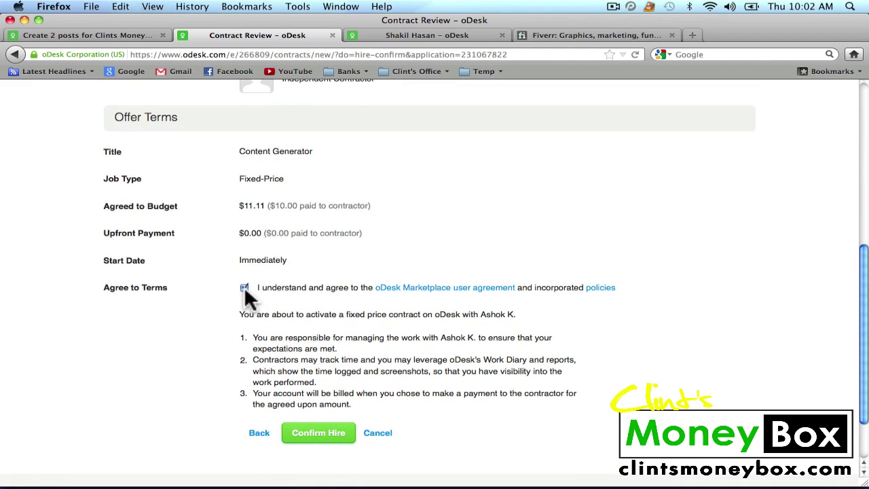
click(320, 435)
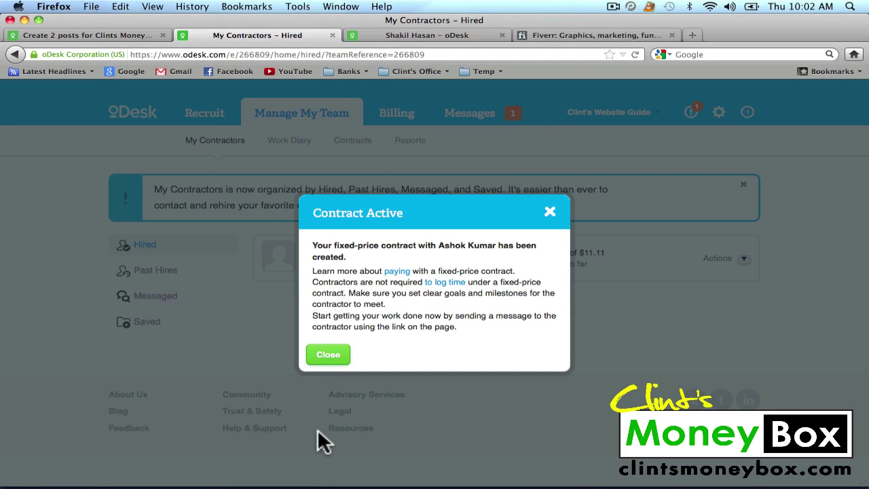
click(324, 356)
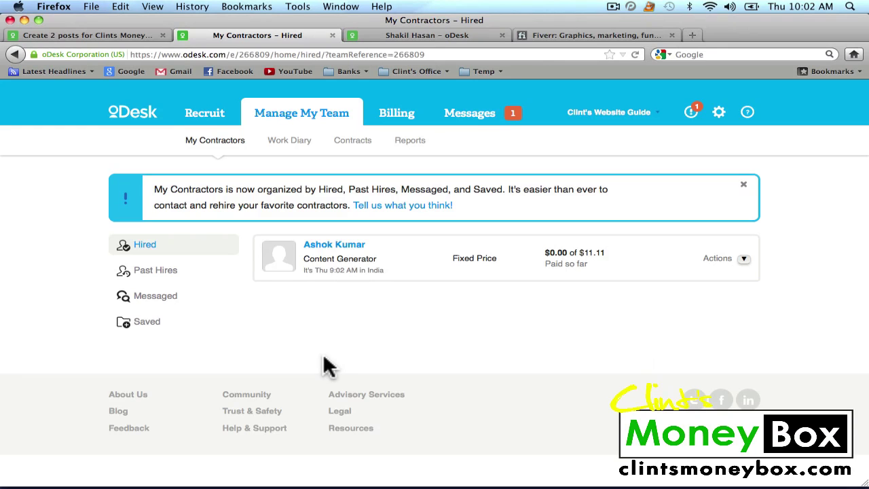
Switch to the fifth applicant's application, choose to hire immediately, and verify the account with the account password
click(426, 36)
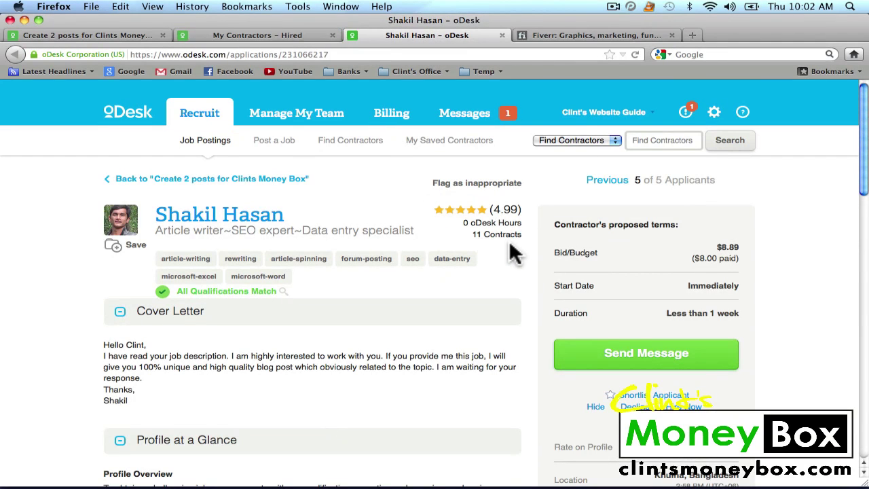
scroll(516, 252, down, 4)
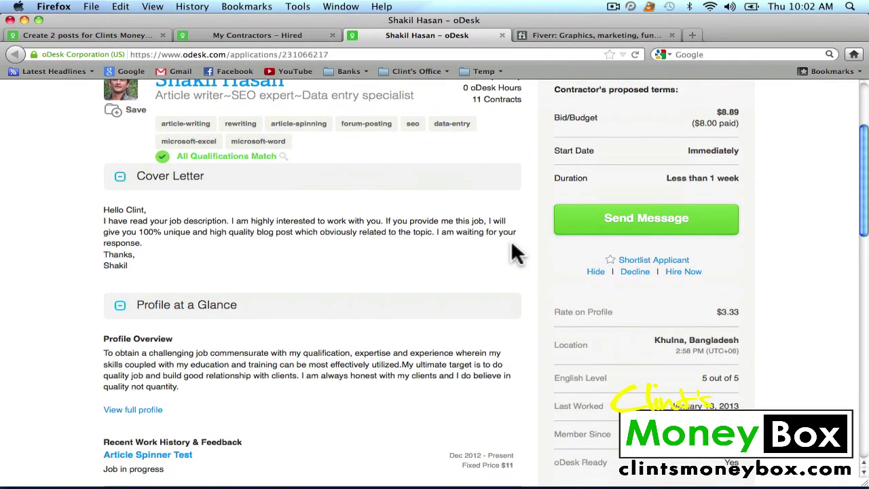
click(683, 271)
click(244, 266)
click(272, 323)
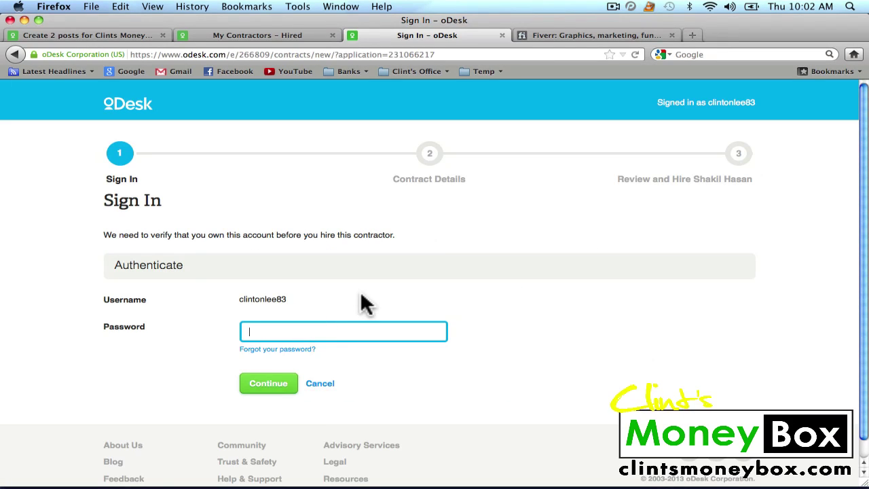
text(••)
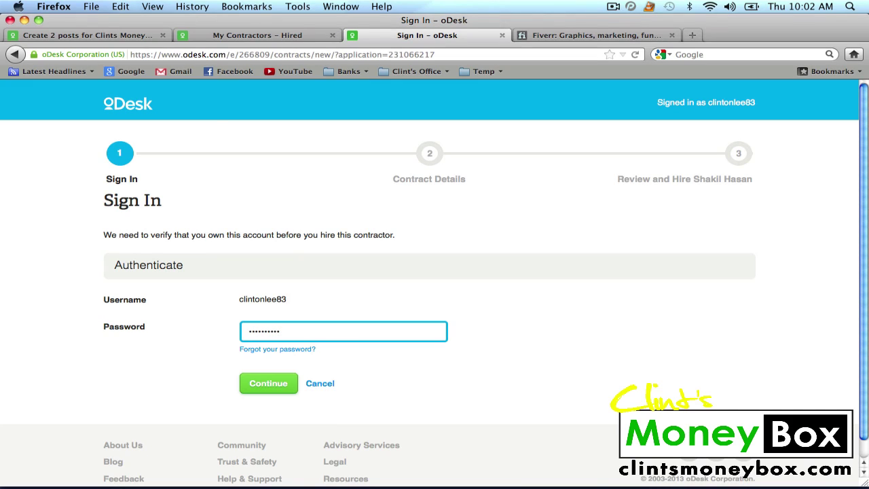
click(275, 381)
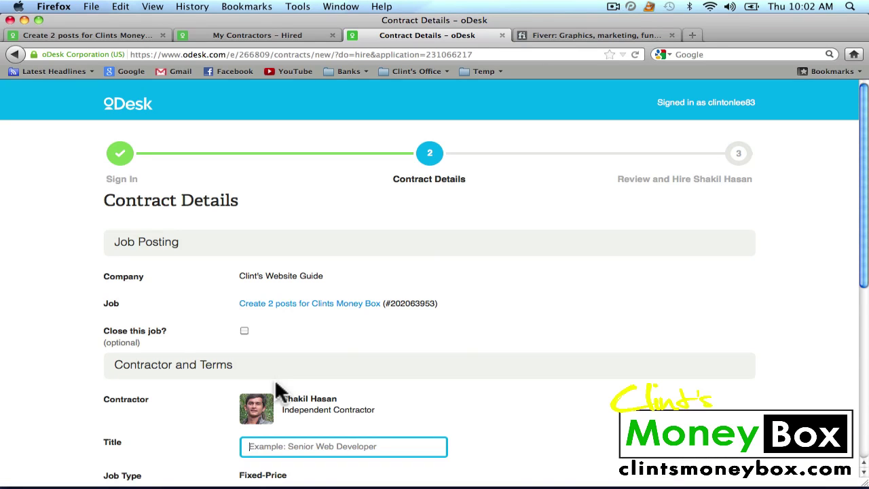
Set the title of the fifth applicant's contract to "Content Generator" and continue to the contract review
scroll(452, 326, down, 5)
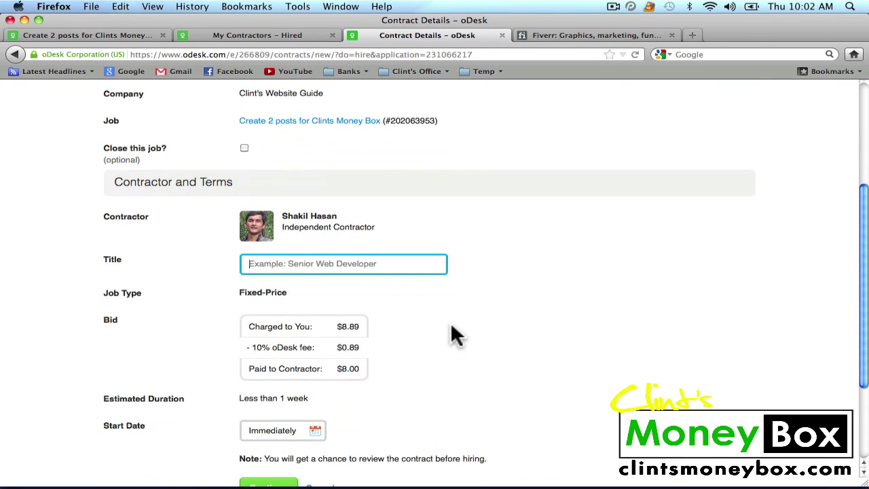
scroll(454, 334, down, 3)
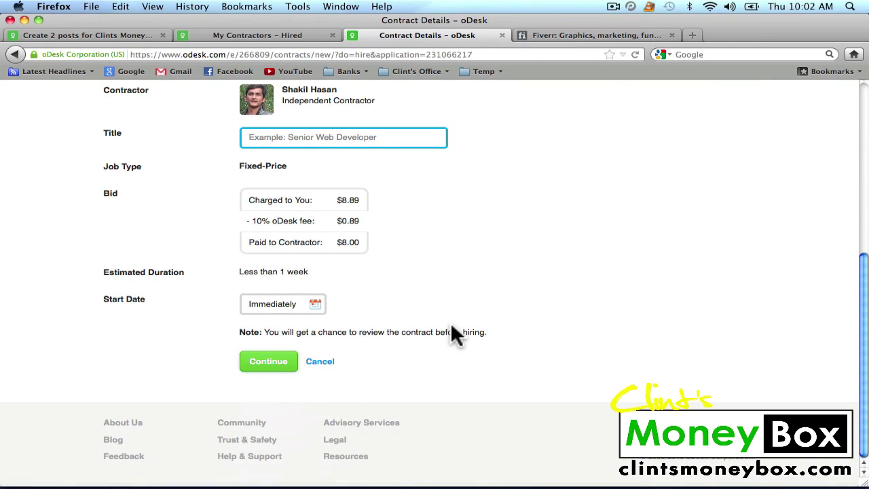
click(259, 361)
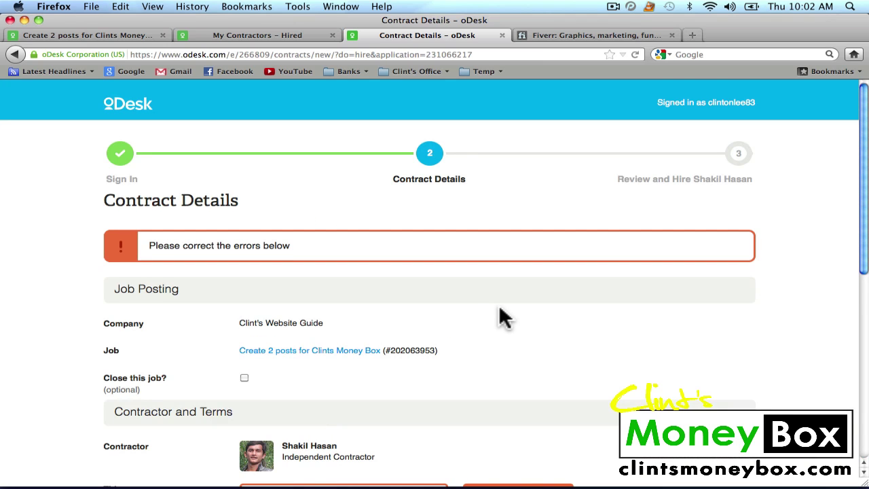
scroll(500, 307, down, 3)
scroll(500, 306, down, 3)
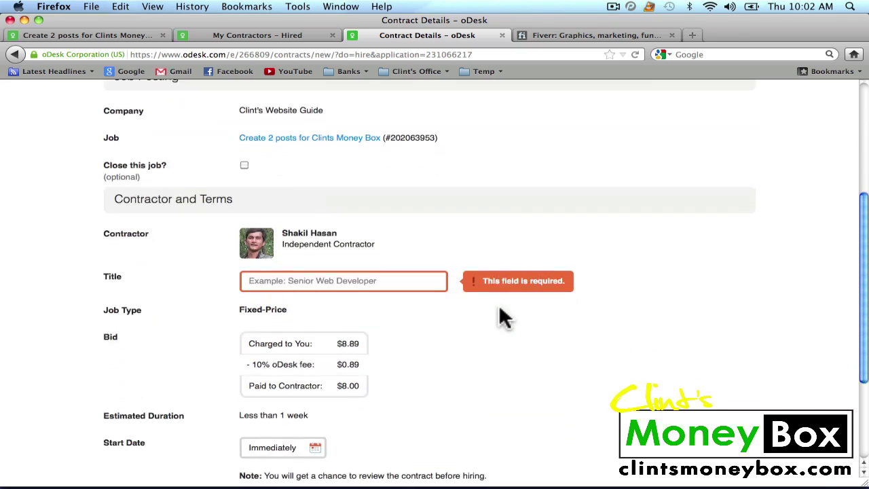
click(348, 283)
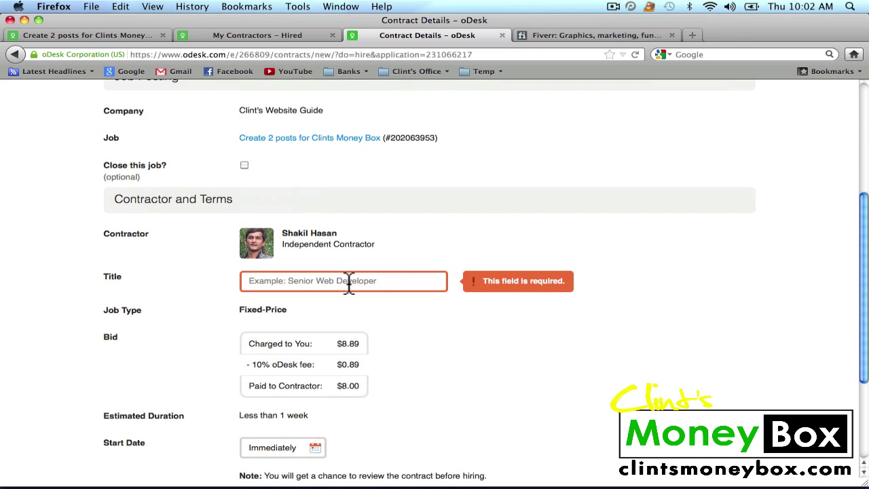
text(Content Generator)
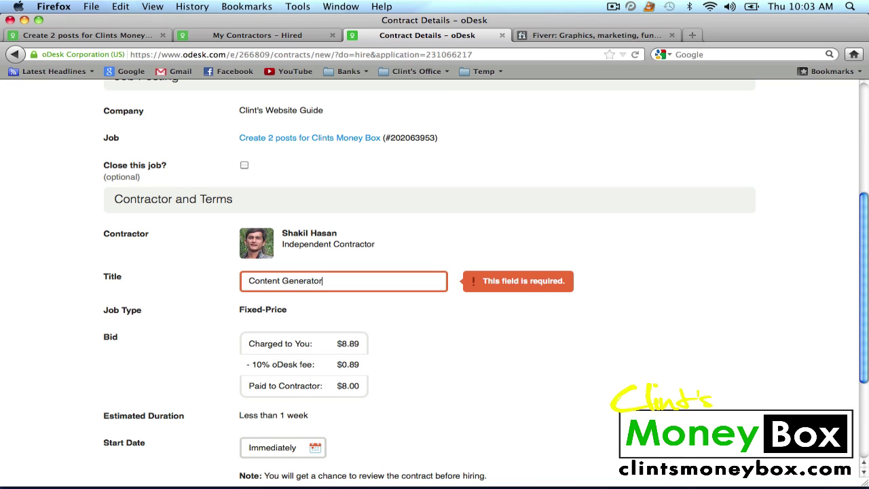
scroll(496, 360, down, 4)
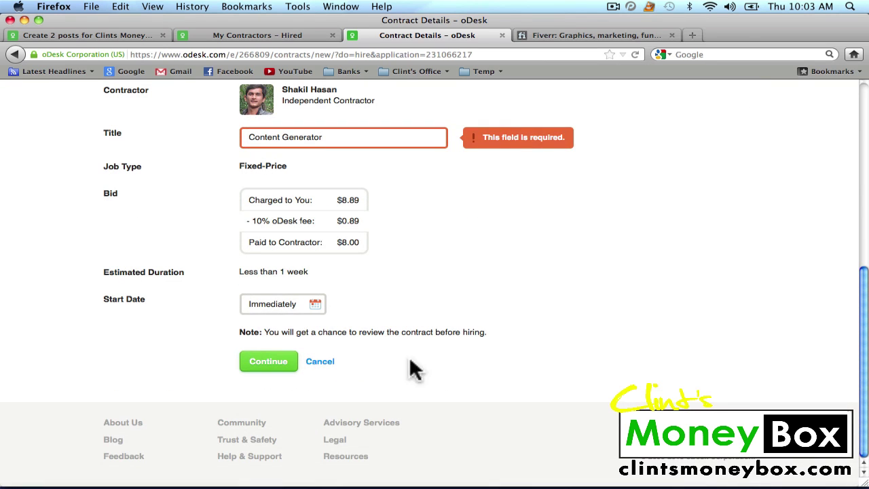
click(271, 363)
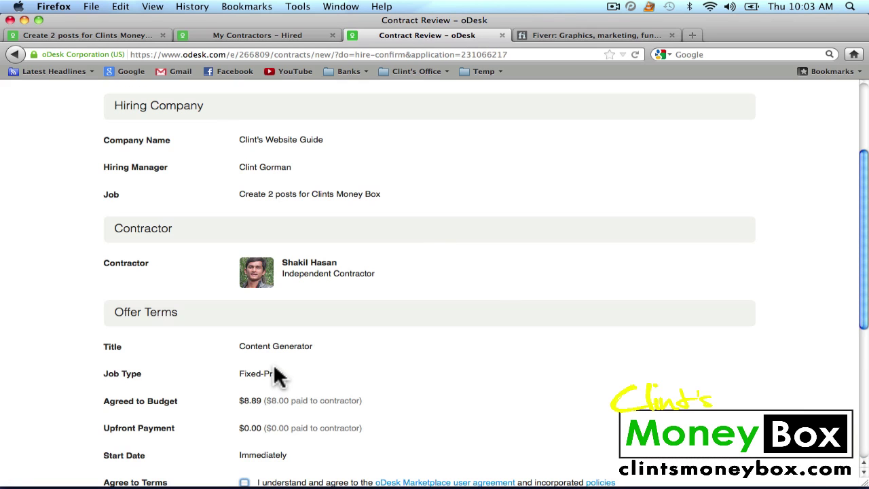
Review the fifth applicant's offer terms, accept the user agreement and policies, confirm the hire, and dismiss the contract notice
scroll(490, 294, down, 8)
click(243, 219)
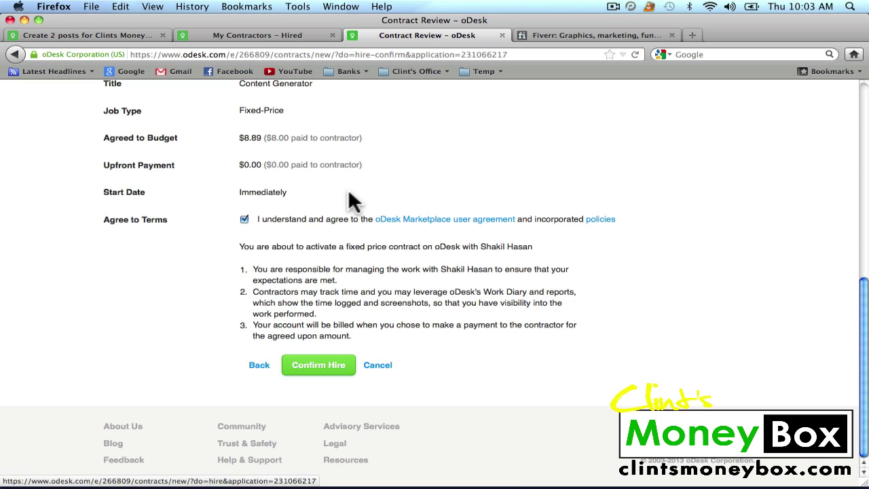
scroll(353, 200, up, 5)
scroll(352, 200, down, 5)
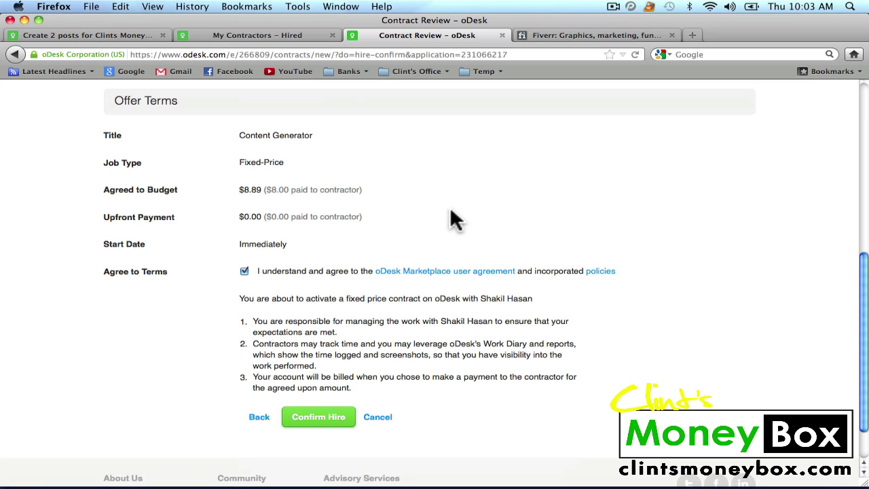
scroll(407, 224, down, 2)
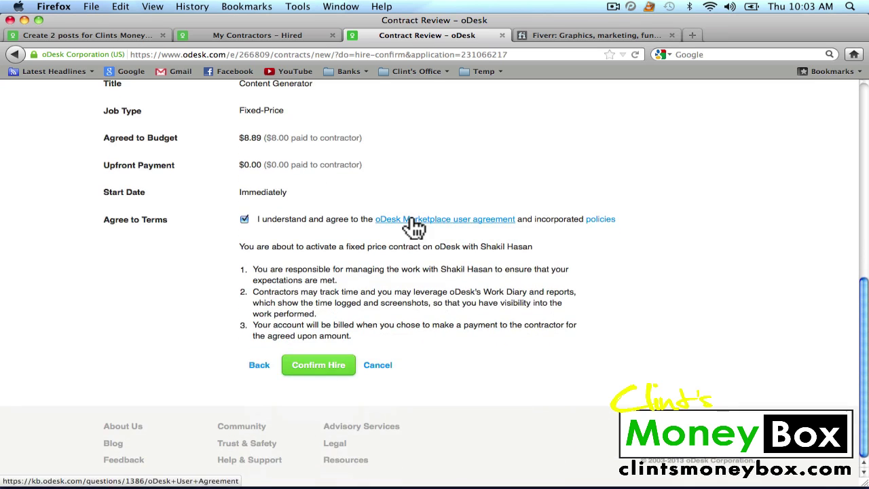
click(327, 369)
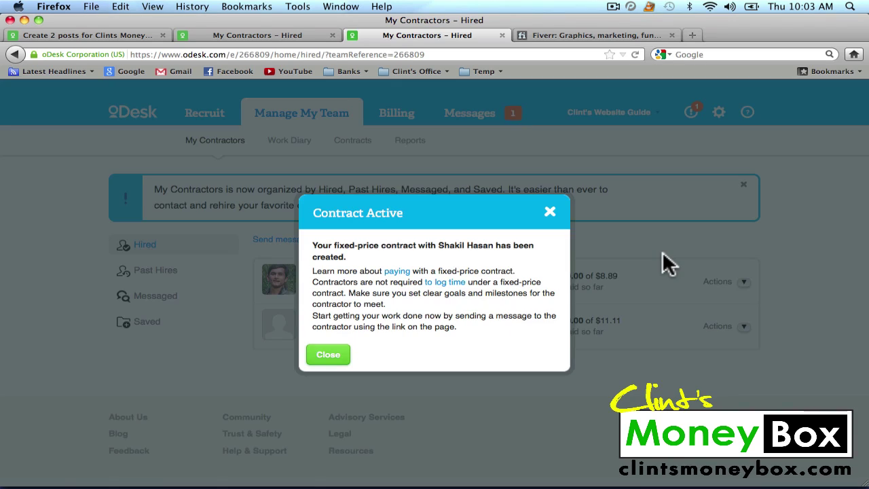
click(328, 354)
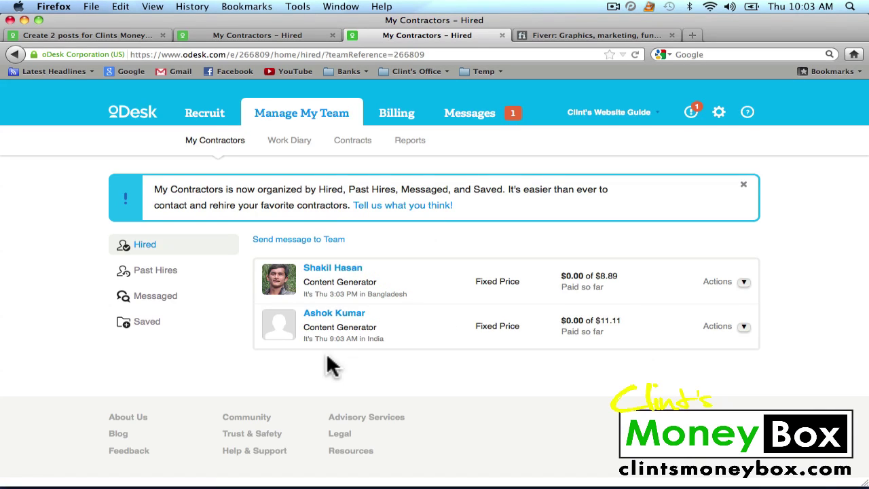
From the fifth applicant's contract, send a thank-you message asking which two subjects they will write about, inviting questions and giving the Skype username
click(339, 268)
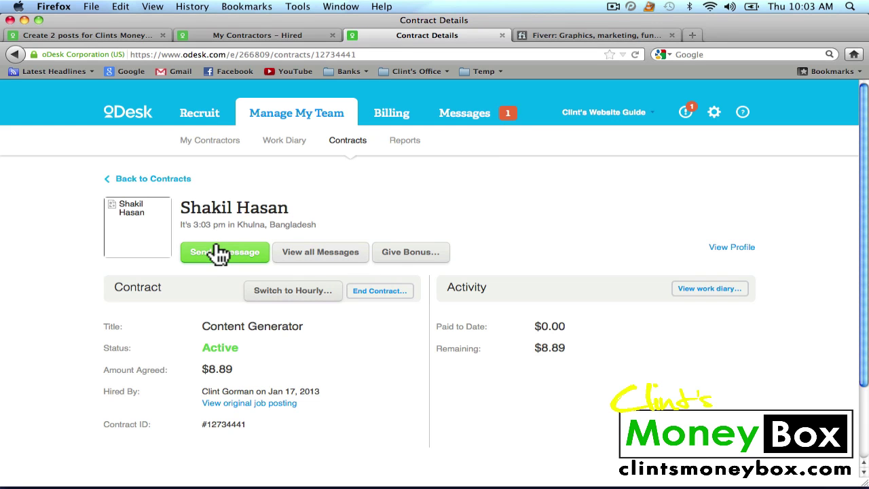
click(227, 256)
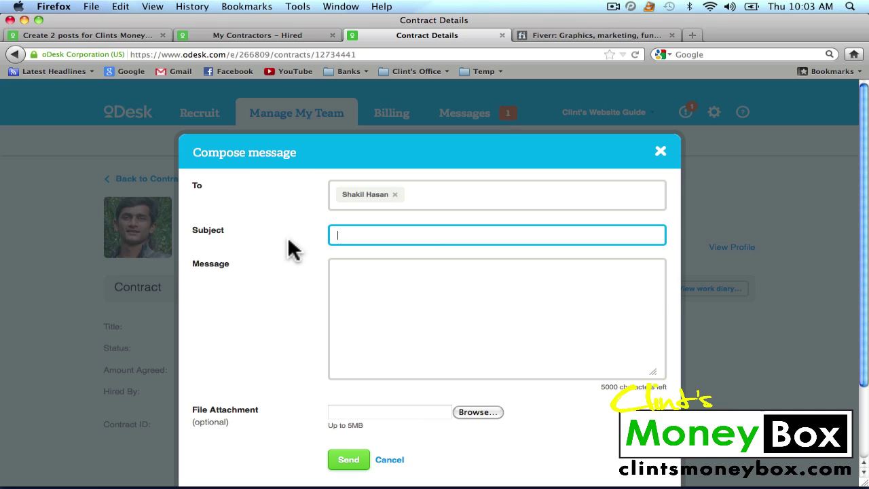
text(Thanks for taking the job Shakil!)
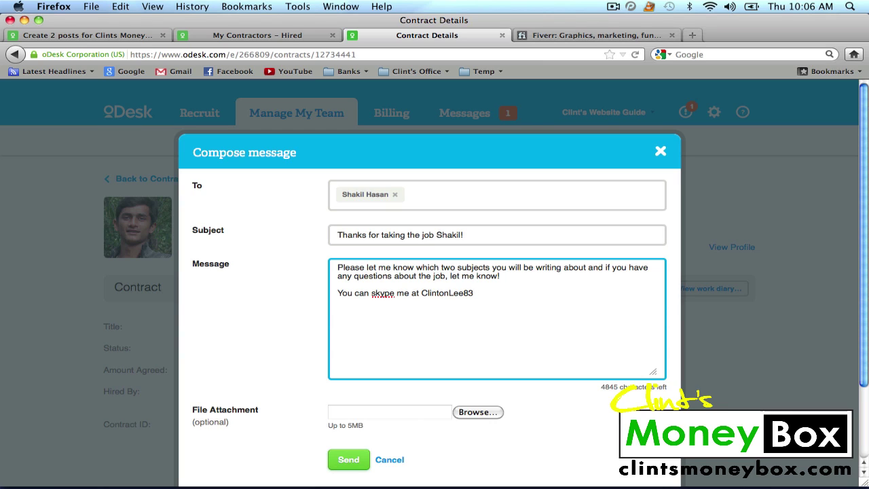
click(362, 461)
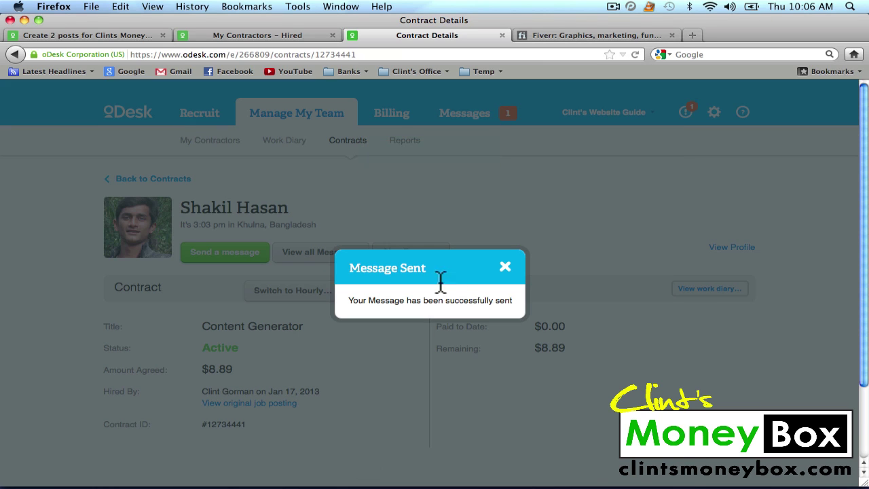
click(505, 268)
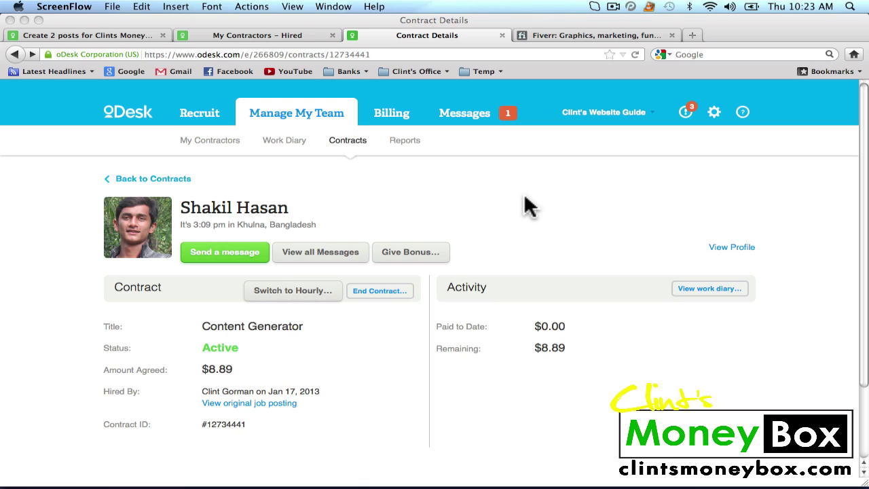
Switch to the Fiverr home page and look through the subcategories of Graphics & Design, Online Marketing, Writing & Translation and Business
click(568, 35)
click(568, 36)
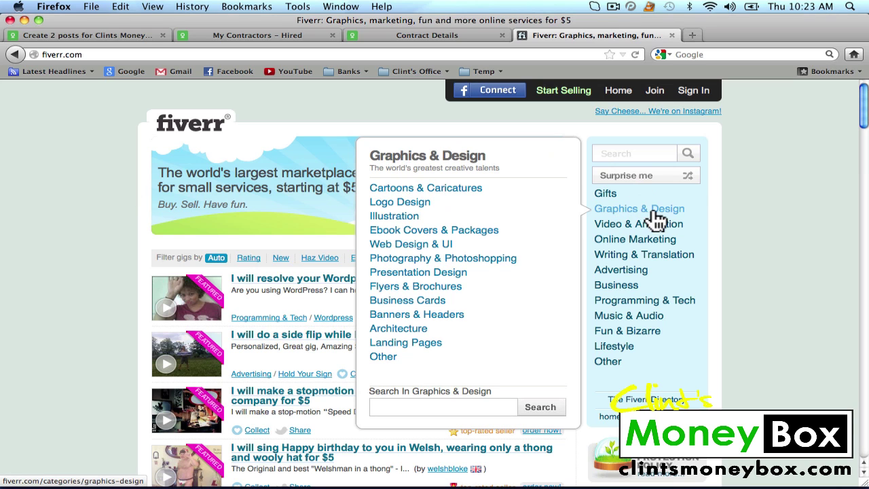
mouse_move(669, 234)
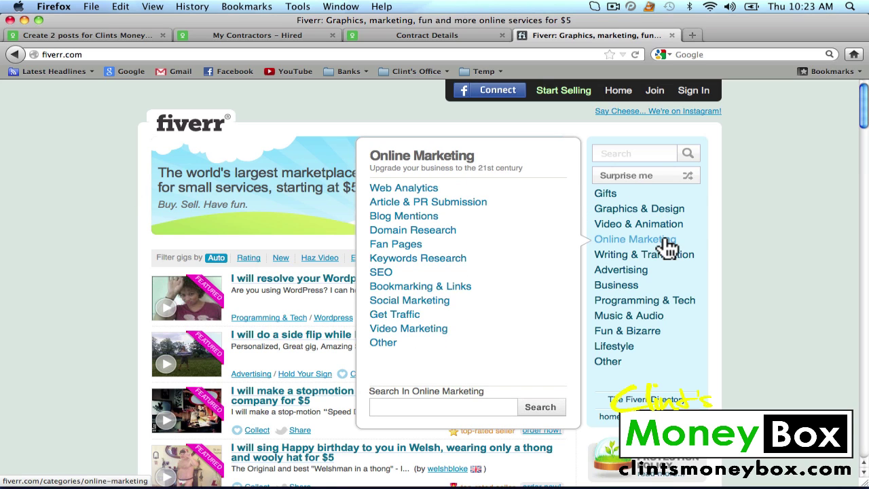
mouse_move(687, 260)
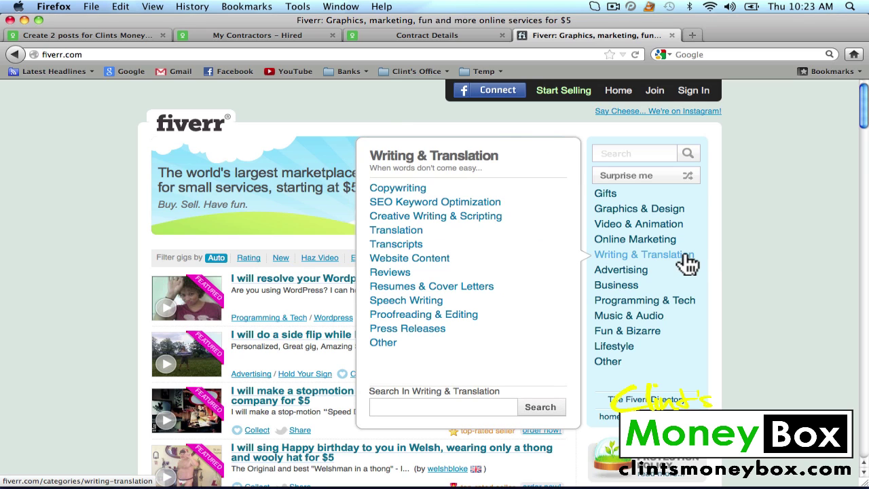
mouse_move(638, 278)
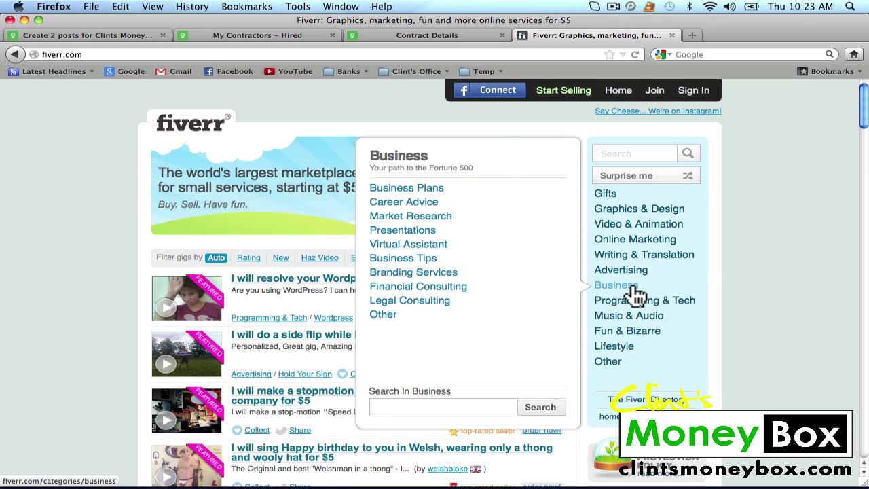